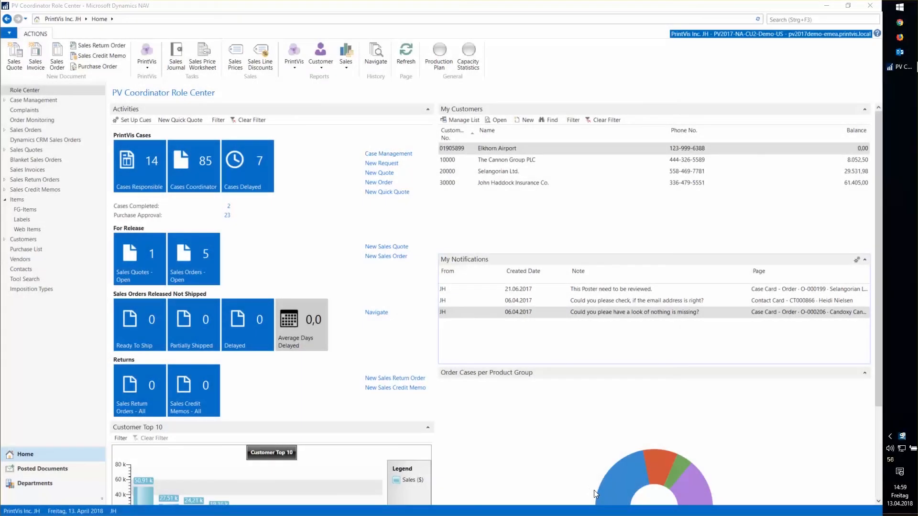
Open the item card of the Lago Computer Mouse Box from the finished goods items list
mouse_move(611, 488)
left_click(19, 210)
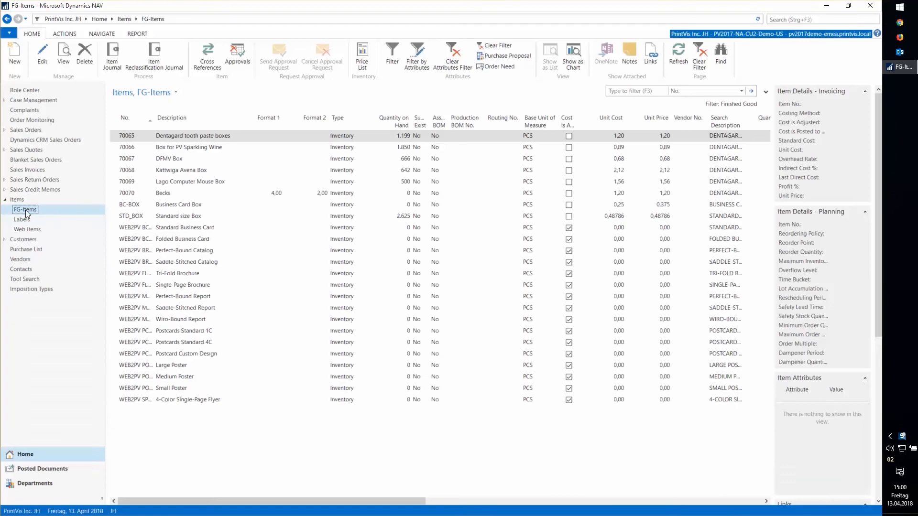
left_click(185, 182)
left_click(41, 54)
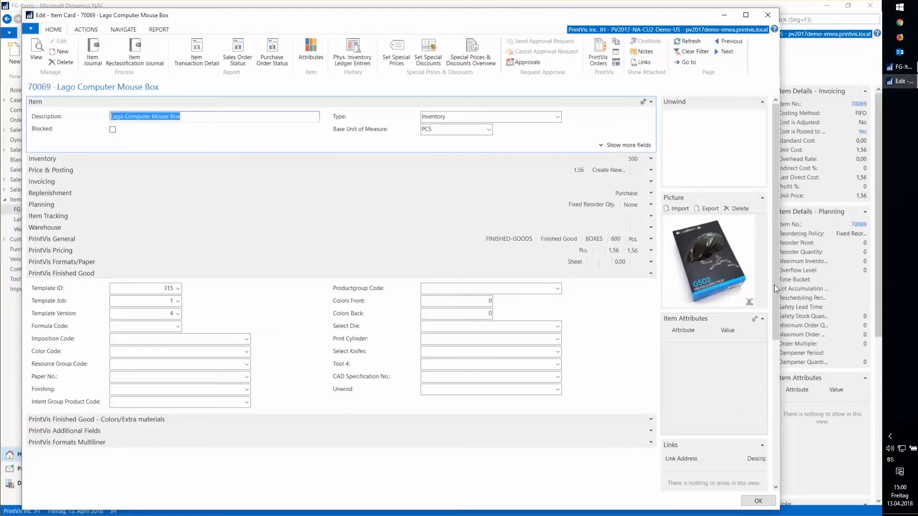
Browse back through the preceding item cards to the Dentagard tooth paste boxes
left_click(721, 42)
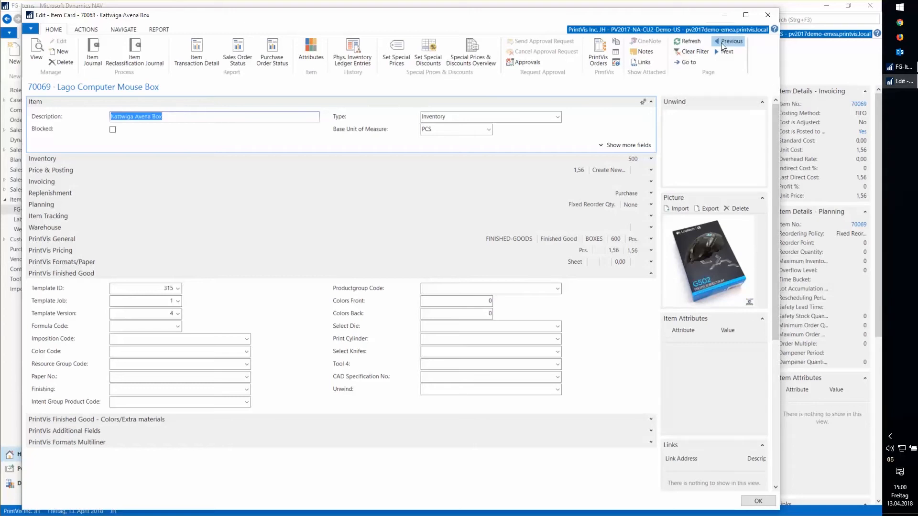
left_click(720, 42)
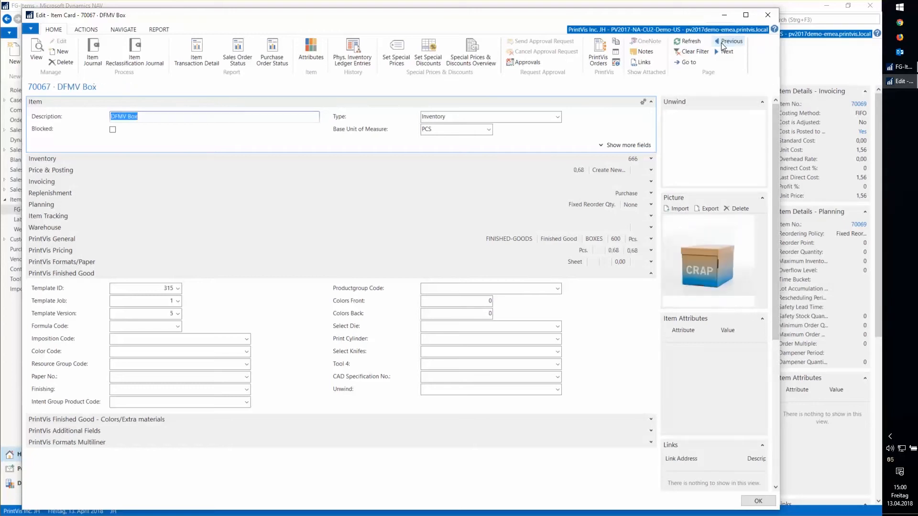
left_click(720, 42)
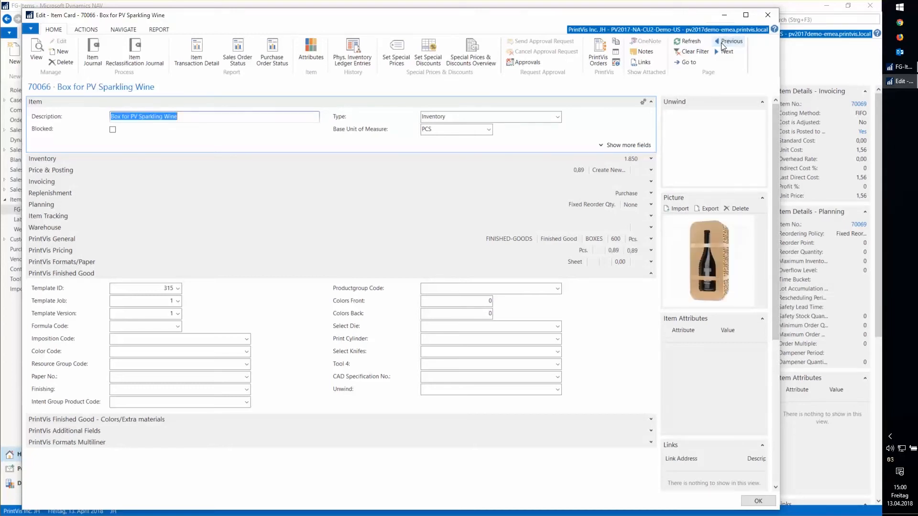
left_click(721, 42)
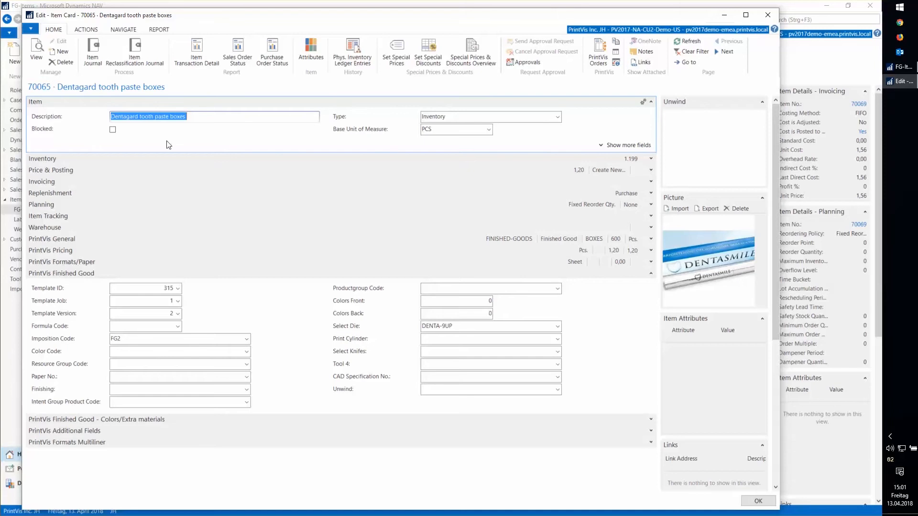
Review the template, imposition code and product group fields in the item's PrintVis Finished Good section, and close the card
left_click(171, 290)
key("Tab")
key("Tab")
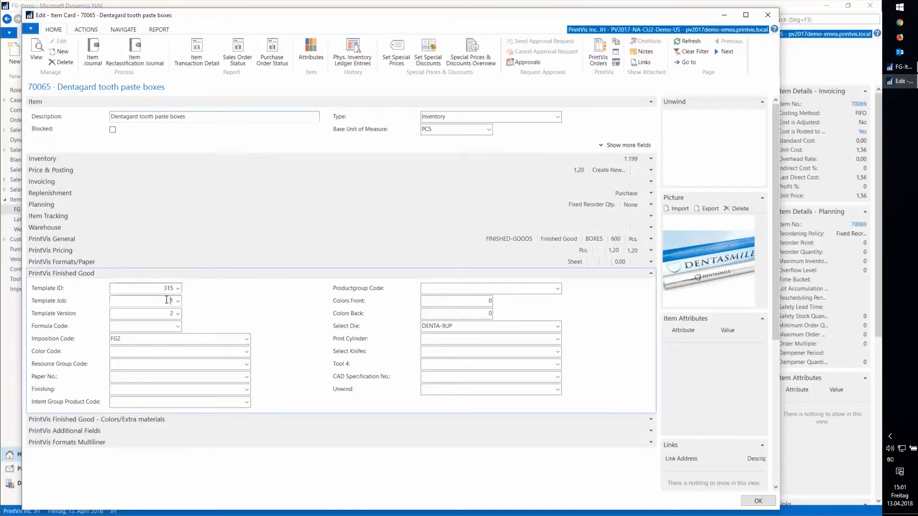
left_click(159, 338)
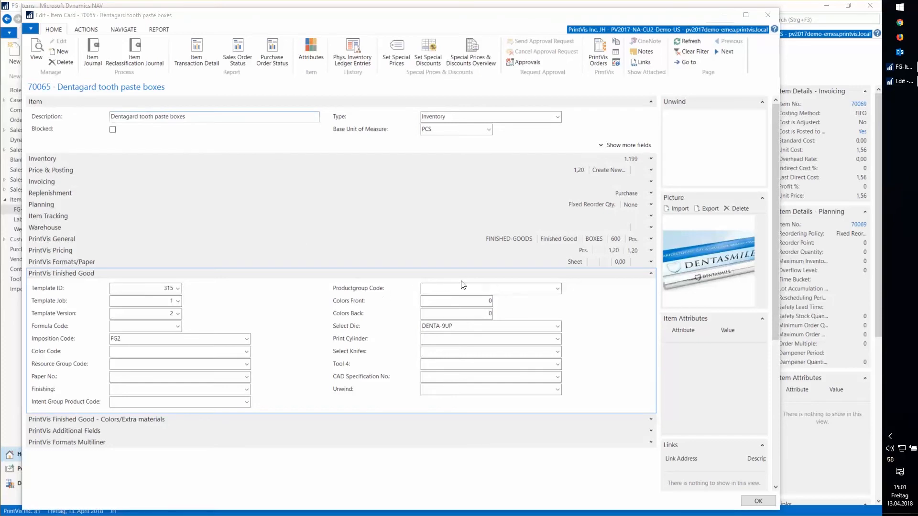
left_click(450, 289)
key("Escape")
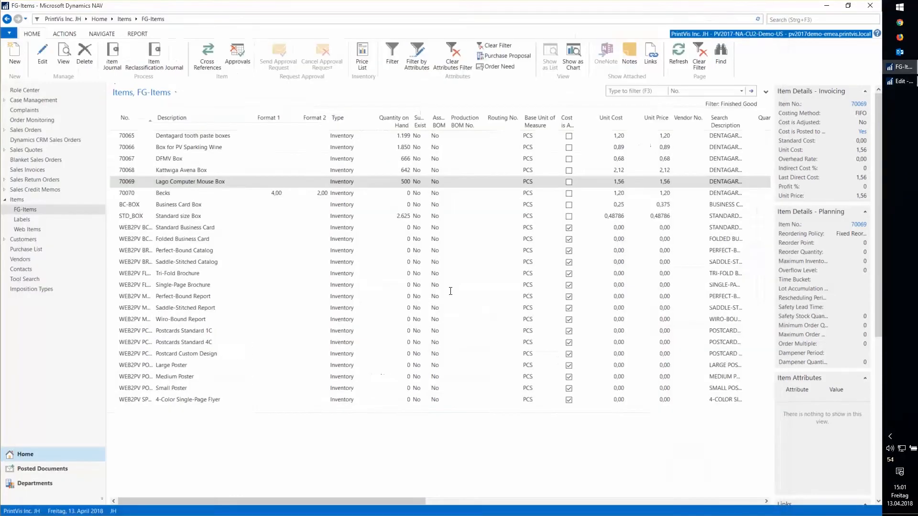
Create a new case from Case Management with John Haddock Insurance Co. as the sell-to customer
left_click(25, 454)
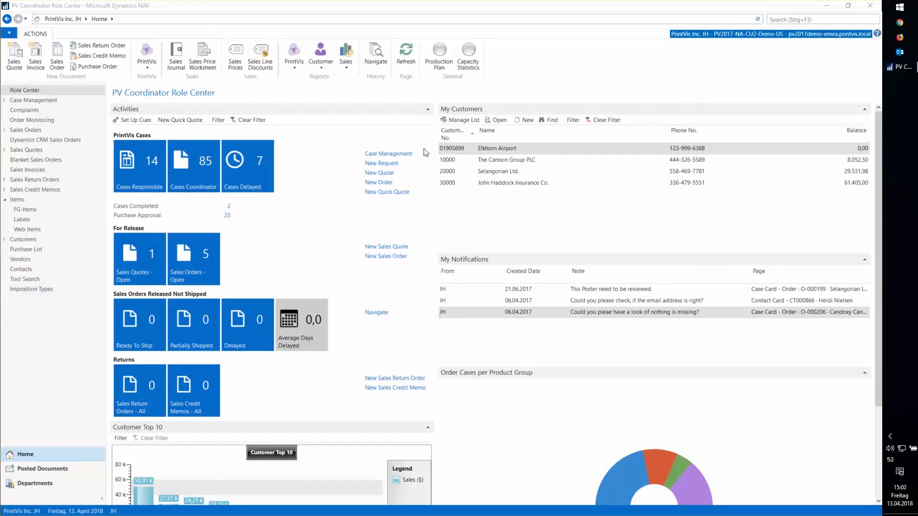
left_click(394, 154)
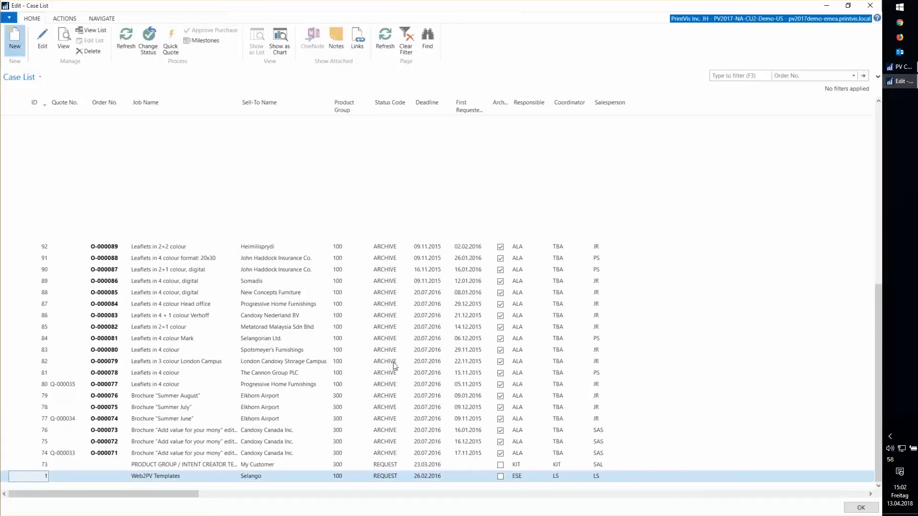
key("ctrl+n")
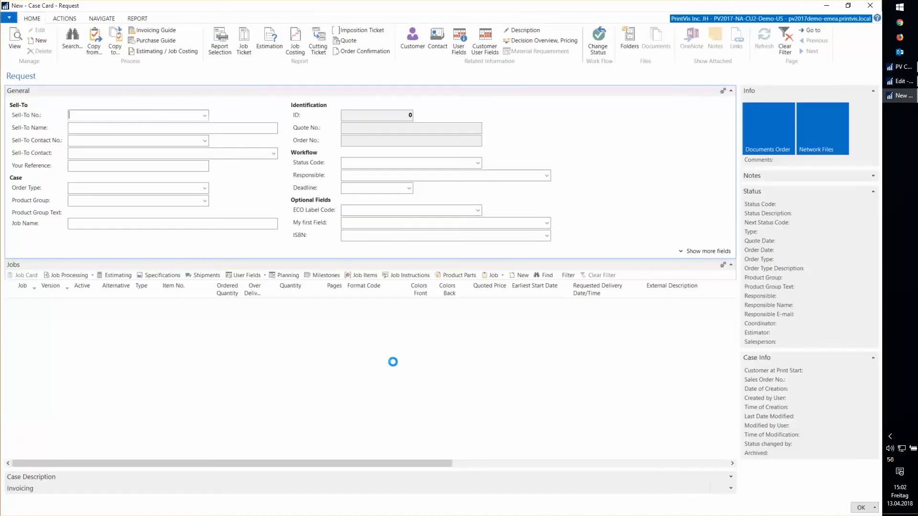
type("30000")
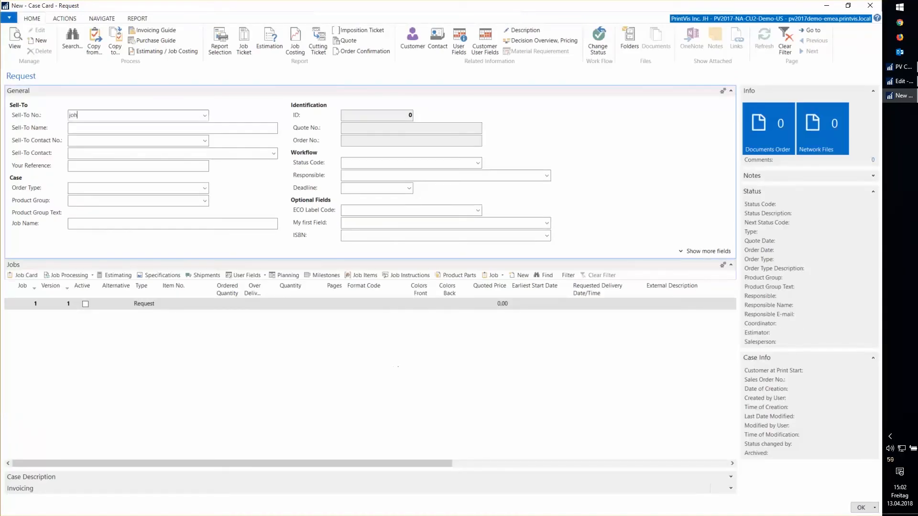
key("Tab")
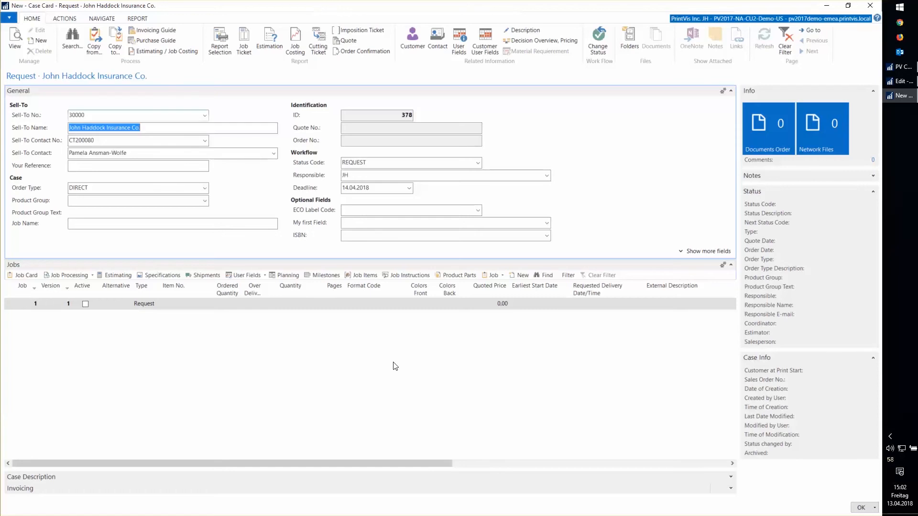
Set the case's product group to 800 and enter the job name "Detagards Tothhpaste 9up"
key("Tab")
key("Tab")
key("Tab")
key("Tab")
key("Tab")
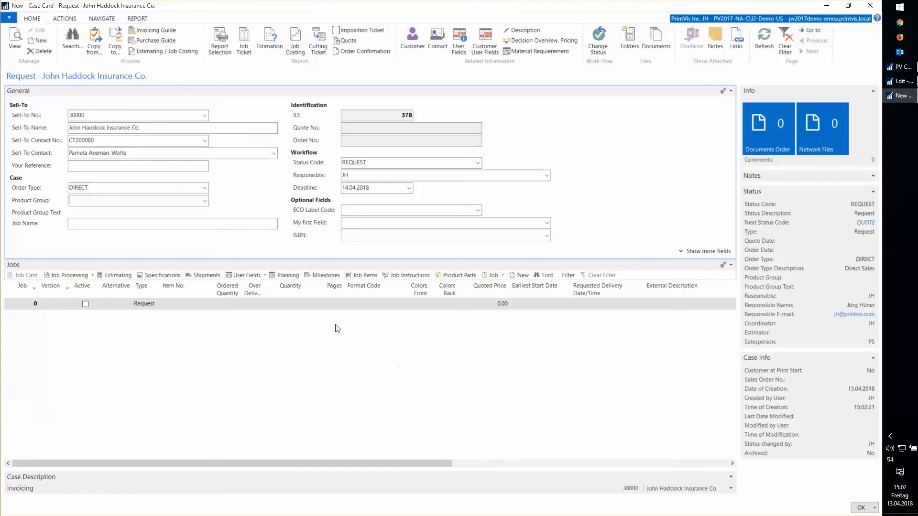
type("800")
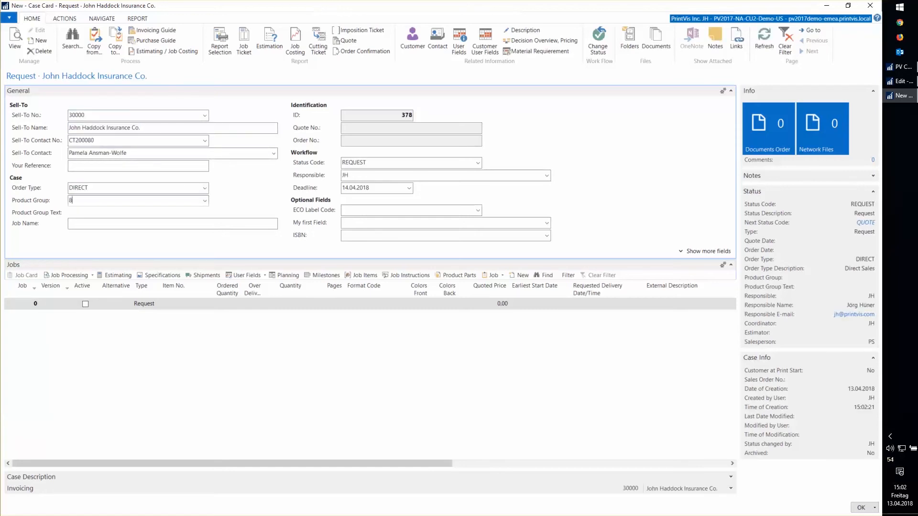
key("Tab")
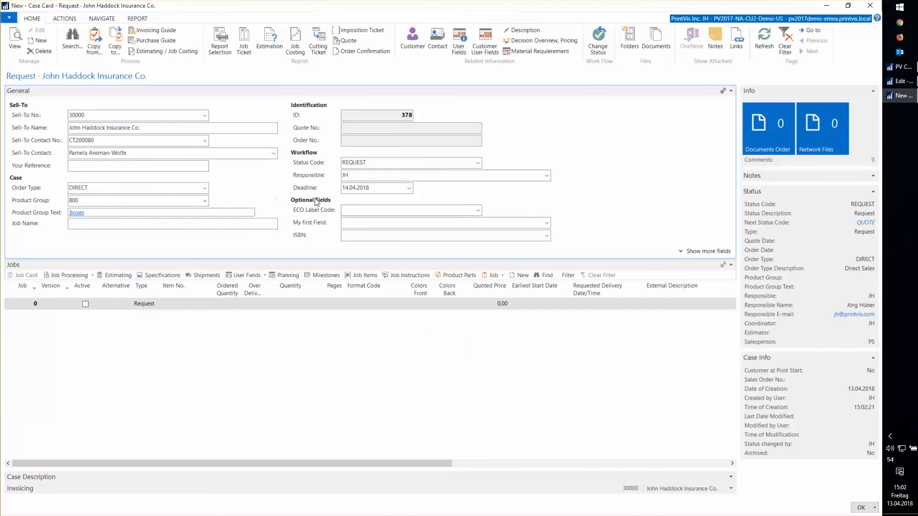
left_click(152, 223)
type("Detagards ")
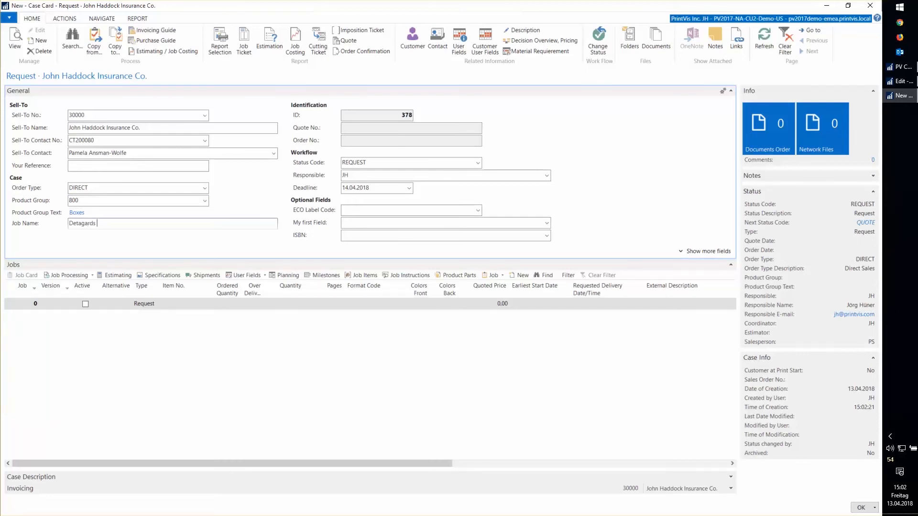
type("Tothhpaste 9up")
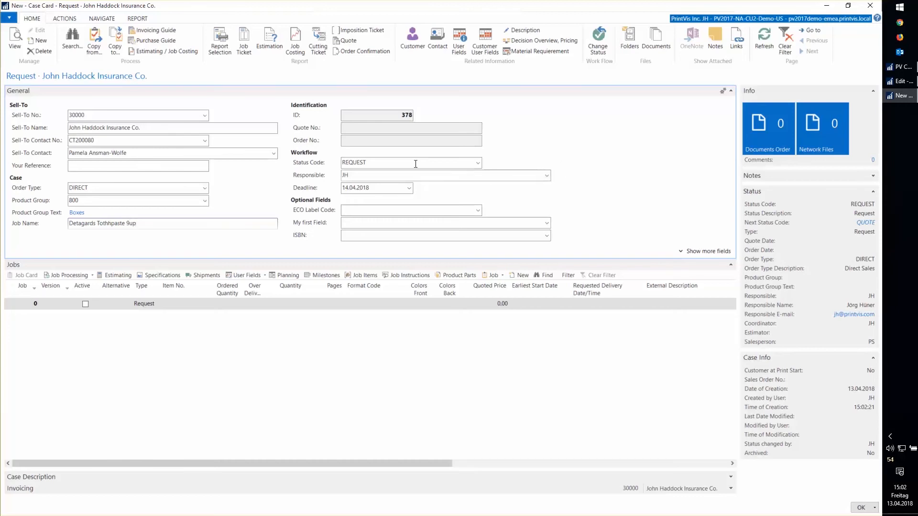
Change the case's status code to ORDER
left_click(390, 160)
left_click_drag(390, 159, 326, 165)
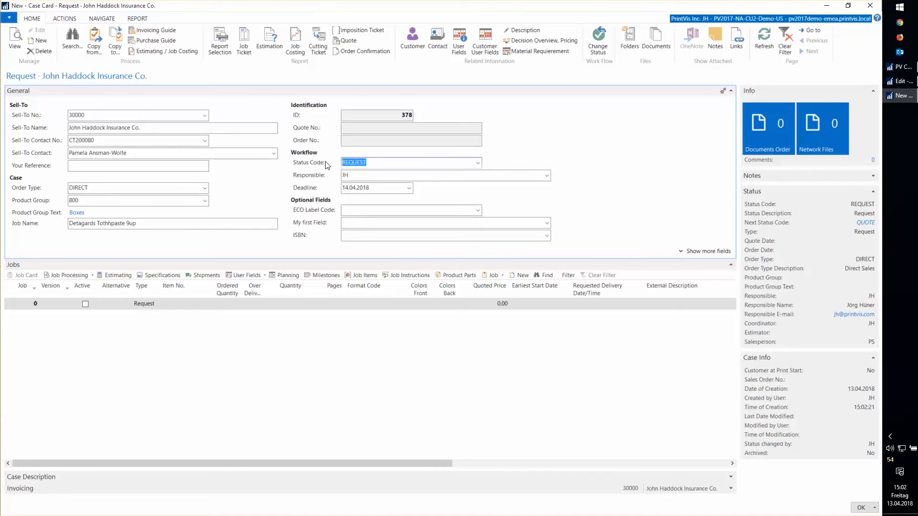
left_click(478, 164)
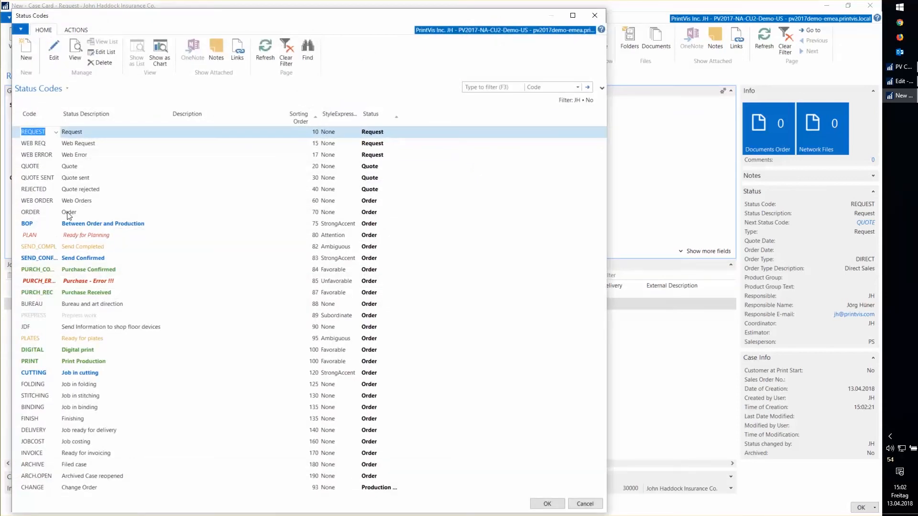
left_click(68, 214)
left_click(546, 503)
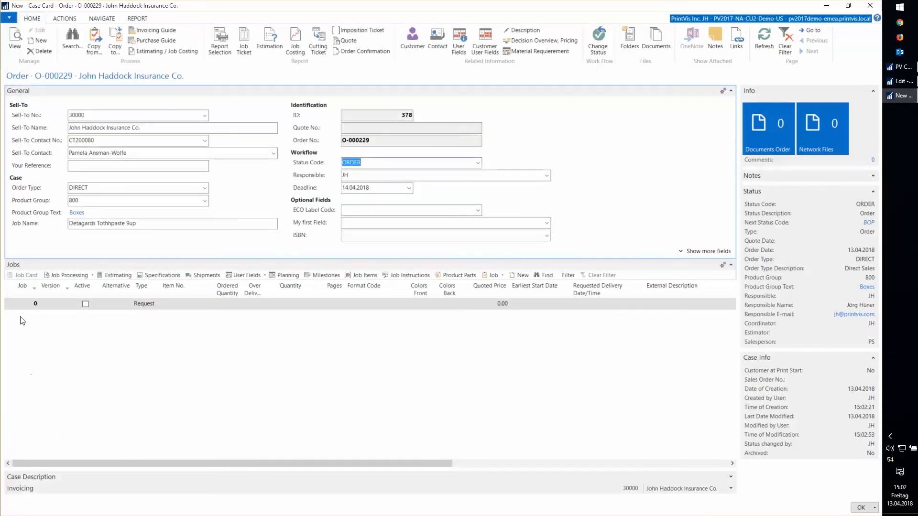
Assign item 70065 to the case's first job line and set its ordered quantity to 15500
left_click(16, 305)
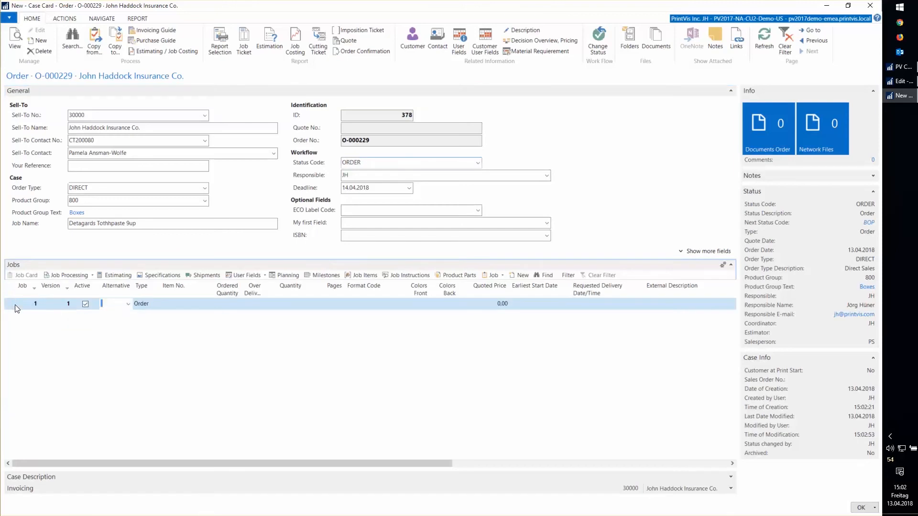
key("Tab")
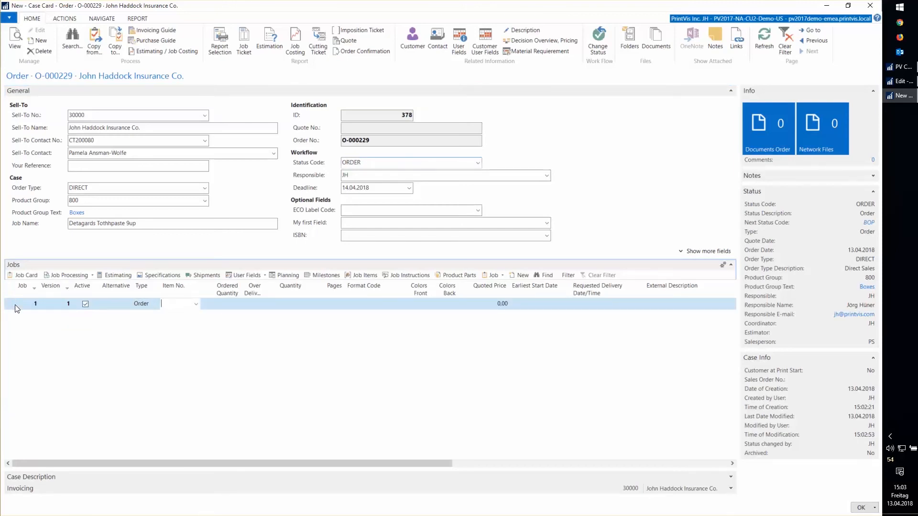
type("70065")
key("Tab")
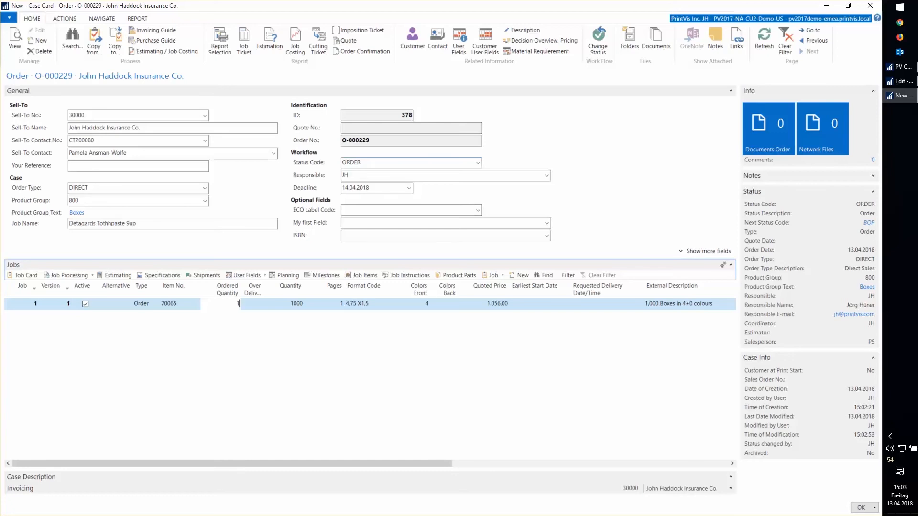
type("15")
key("Tab")
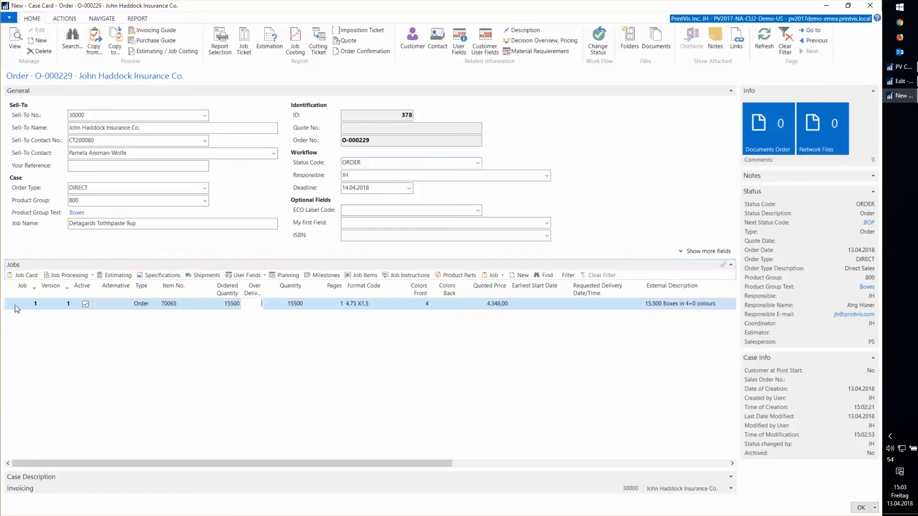
Open the job's card, widen the job item's Description column, and examine its list of units and pages in sheet
left_click(11, 275)
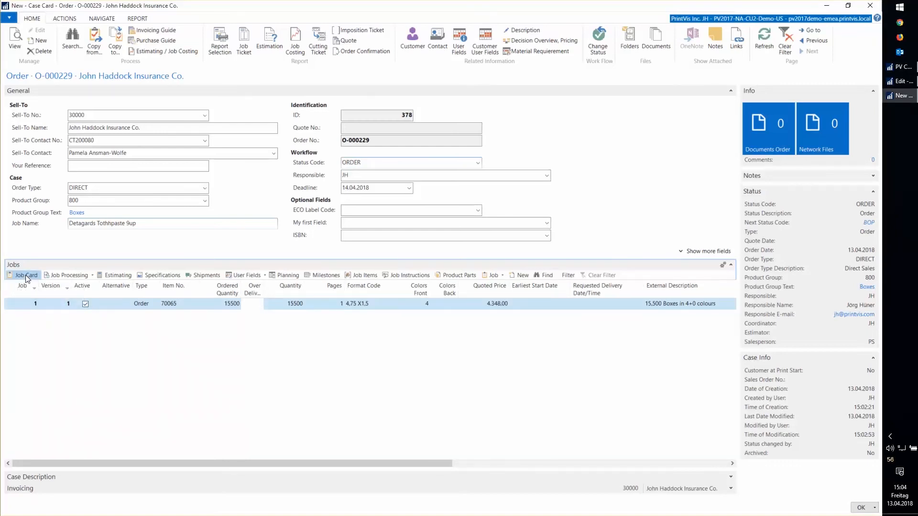
left_click(25, 274)
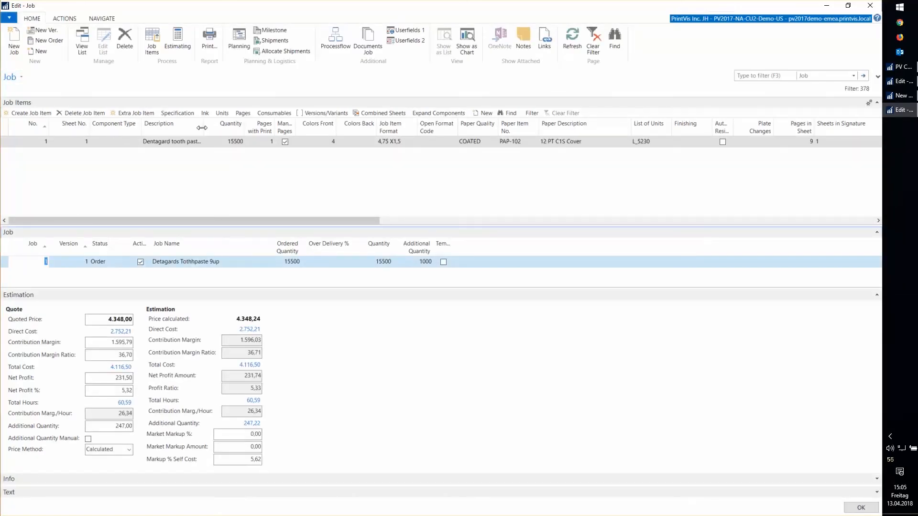
left_click_drag(202, 128, 212, 128)
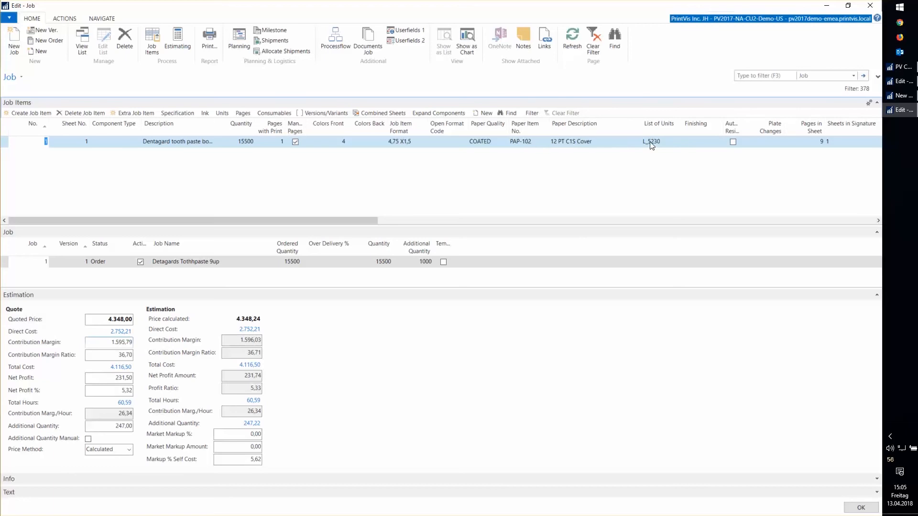
left_click(662, 141)
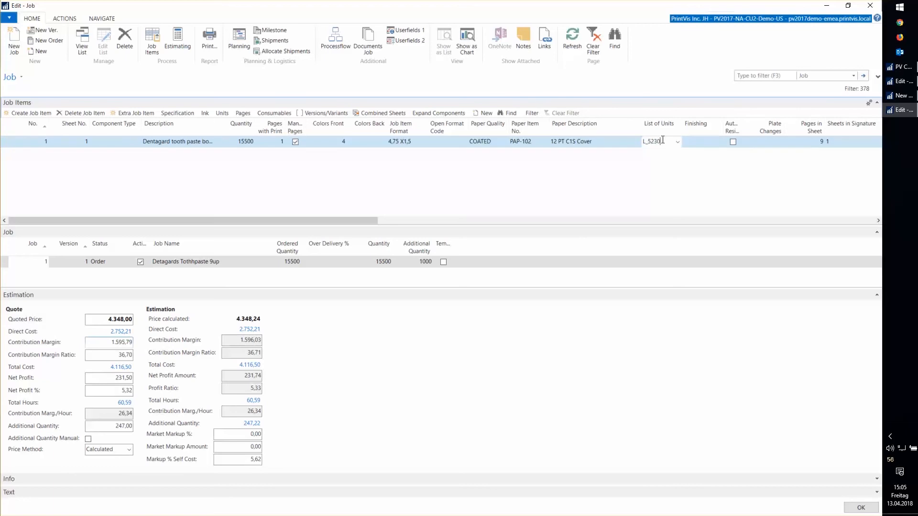
left_click(821, 141)
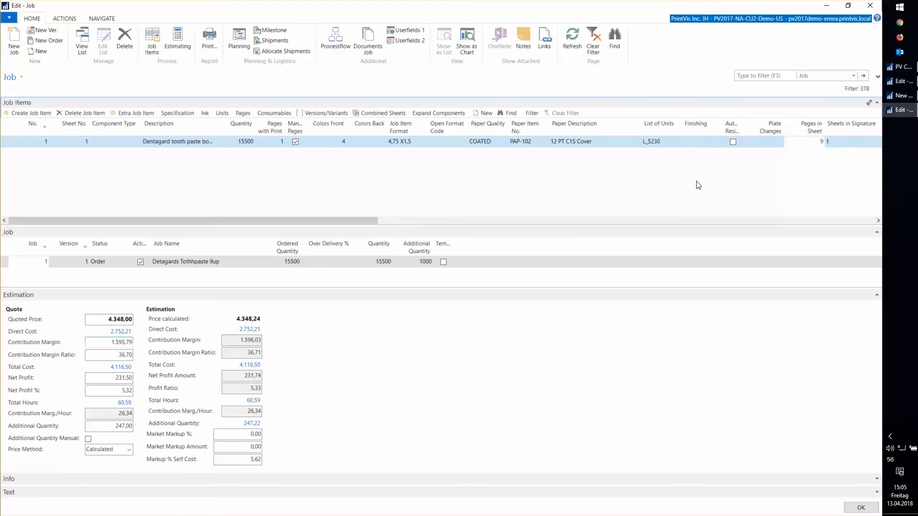
View the job's estimate and sheet specifications, collapsing the Quantity section to examine the imposition drawing and print sheet dimensions
left_click(182, 42)
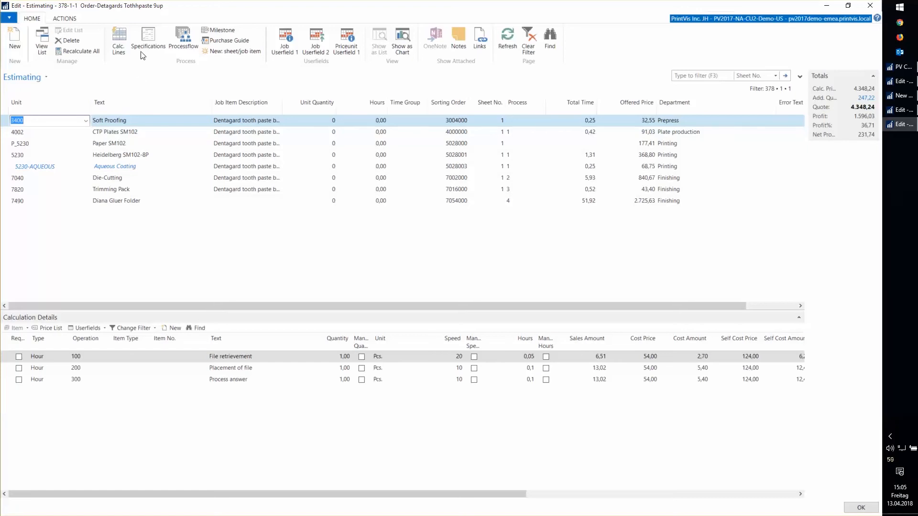
left_click(141, 36)
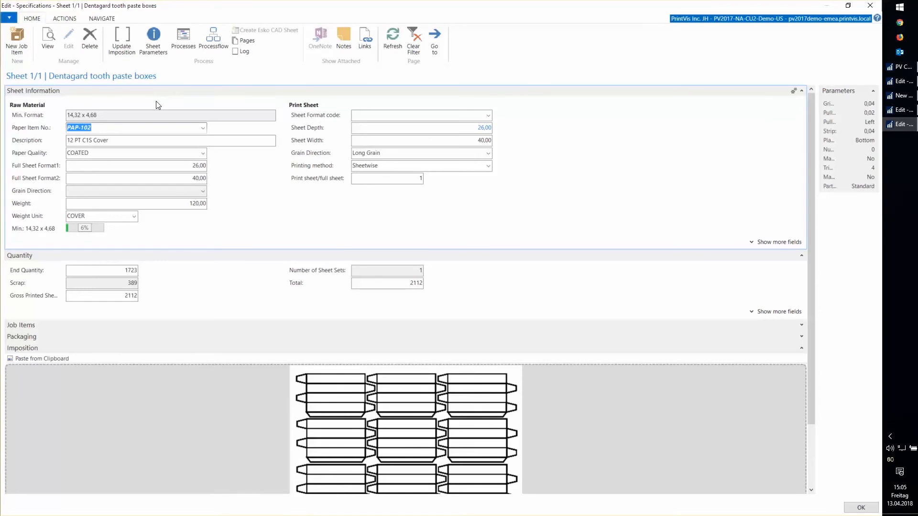
left_click(801, 256)
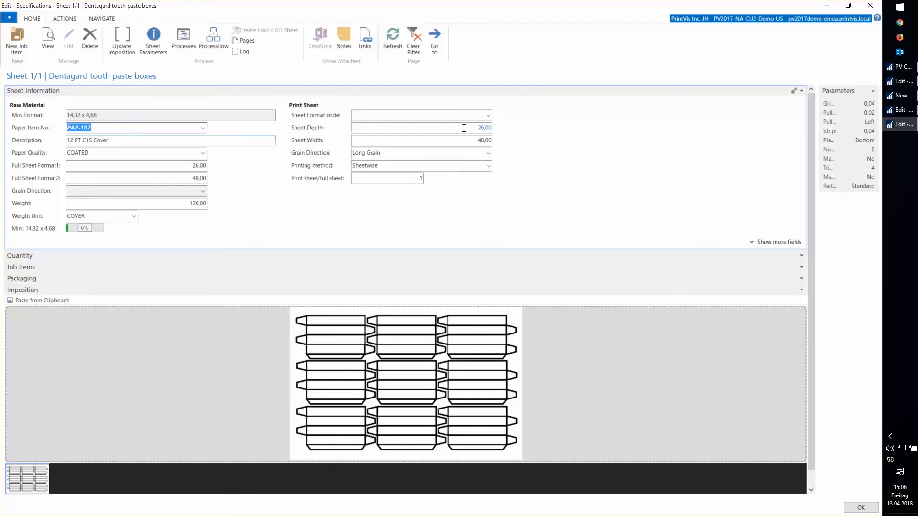
left_click(491, 127)
key("Tab")
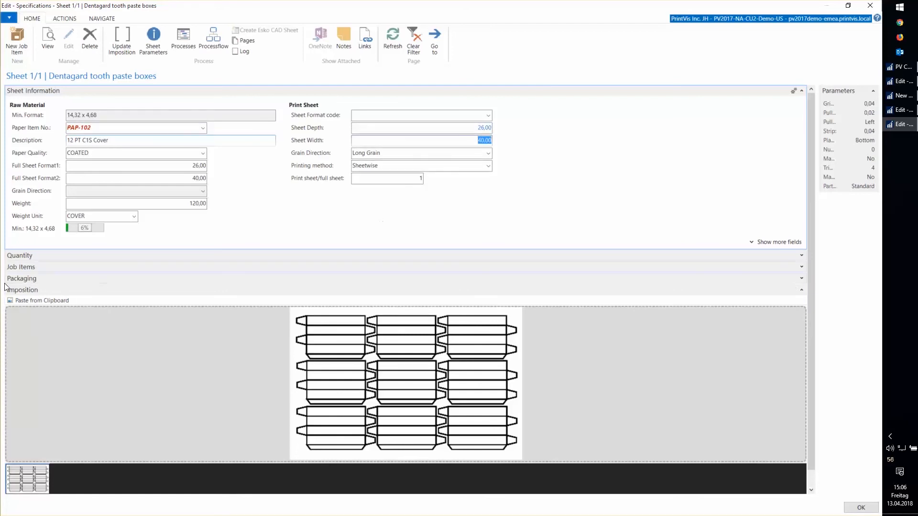
Expand the sheet's Packaging section to examine its pages in sheet, width and length, and collapse it again
left_click(33, 279)
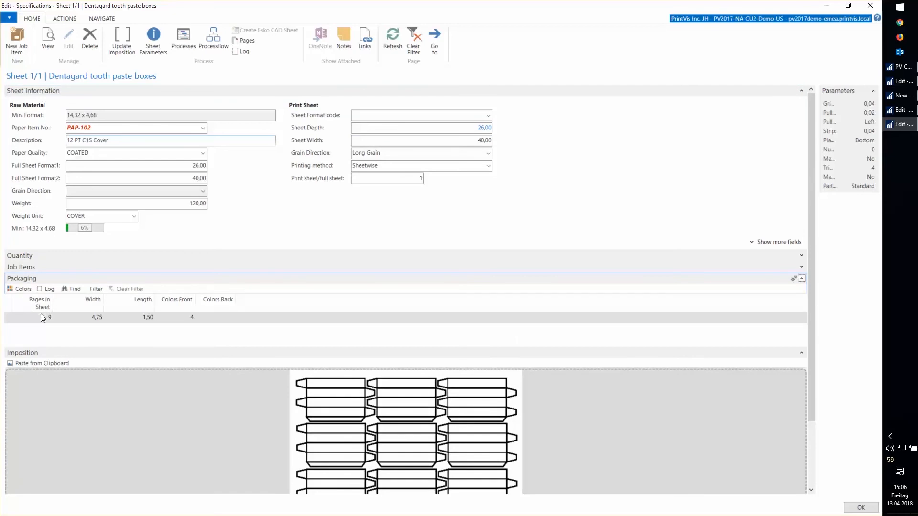
left_click(802, 279)
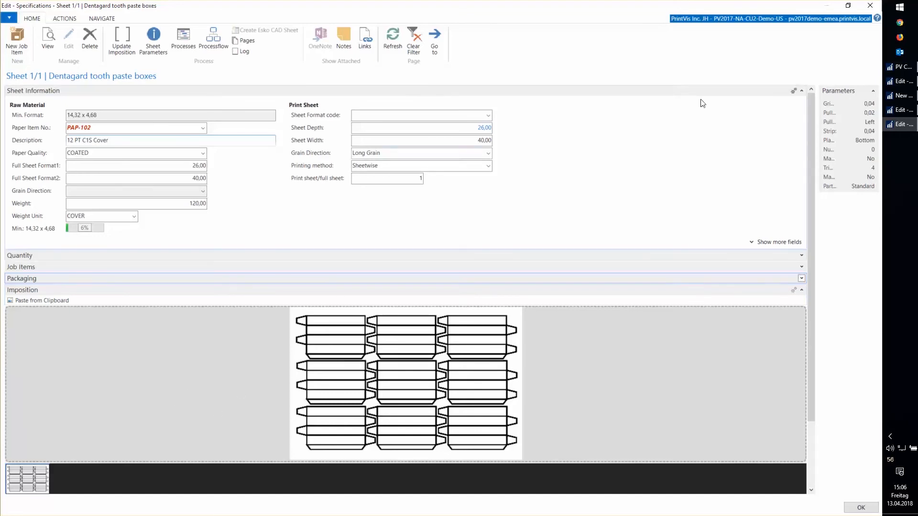
Switch to Chrome and search Google for "toothpaste", showing the image results
left_click(900, 24)
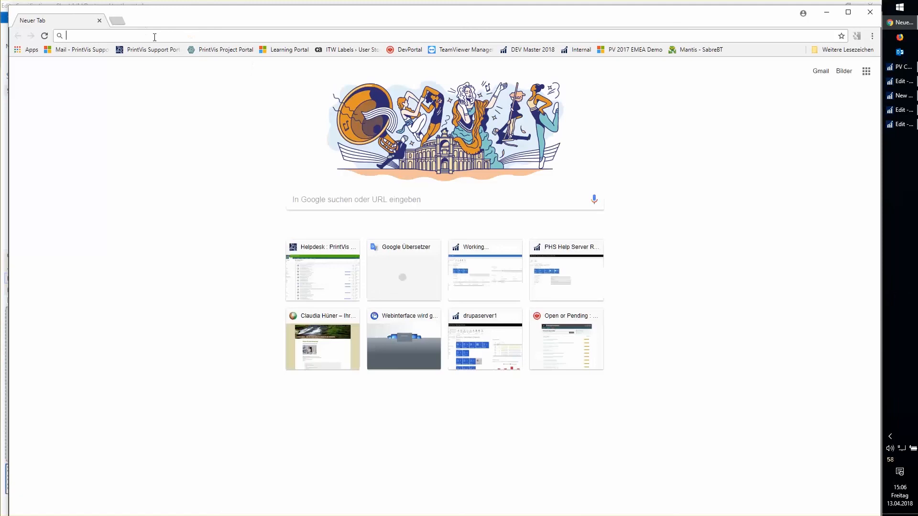
type("toos")
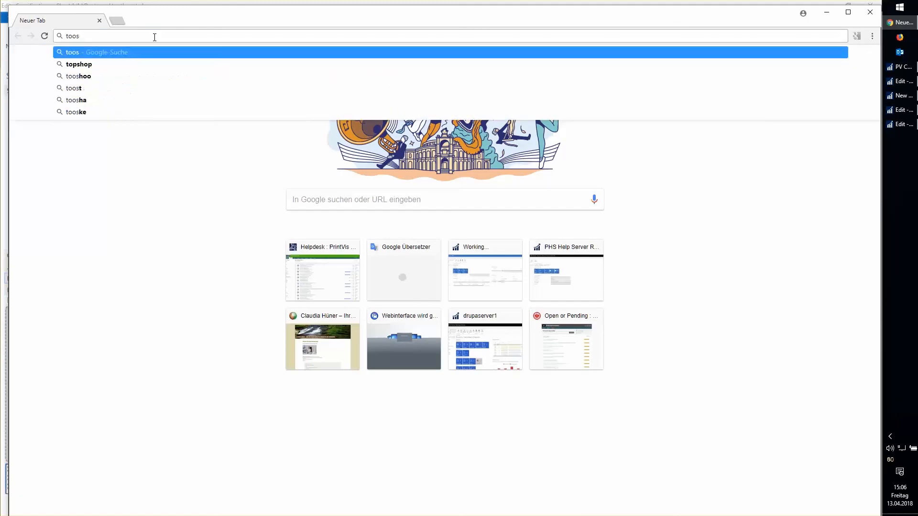
key("BackSpace")
type("thüa")
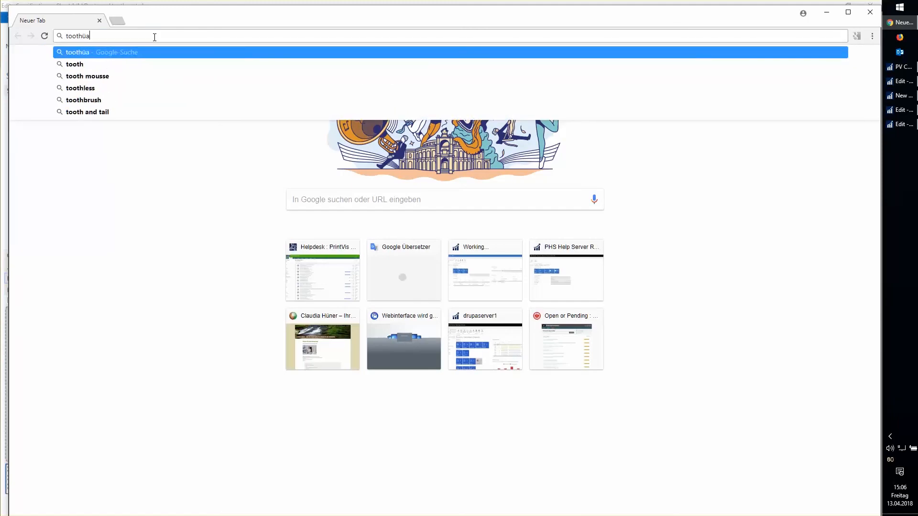
key("BackSpace")
key("BackSpace")
type("paste")
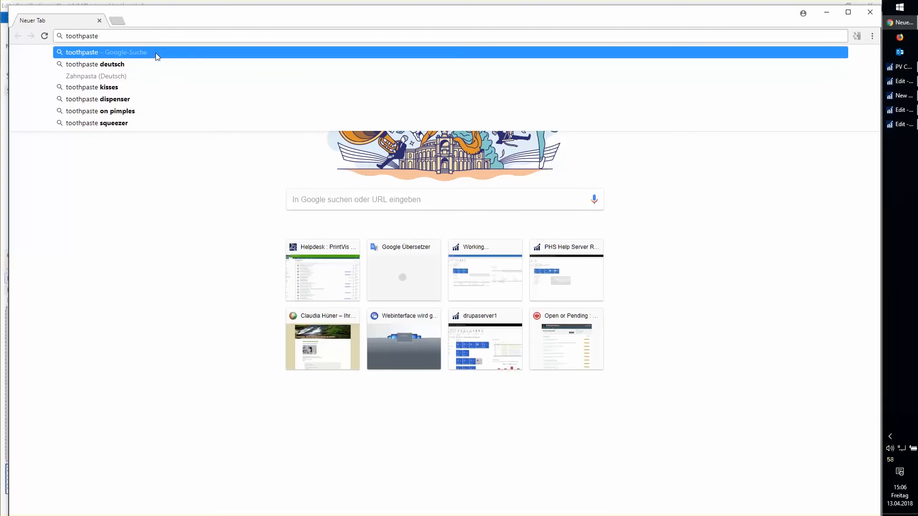
key("Return")
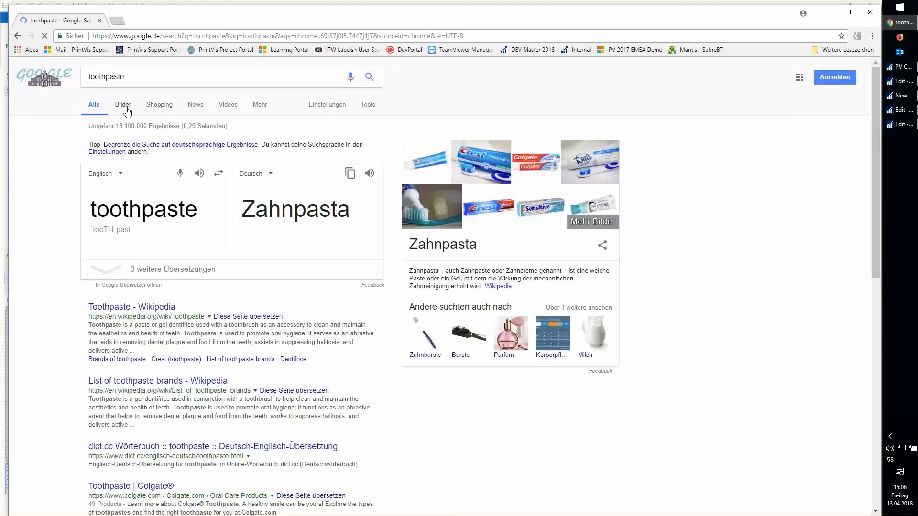
left_click(125, 107)
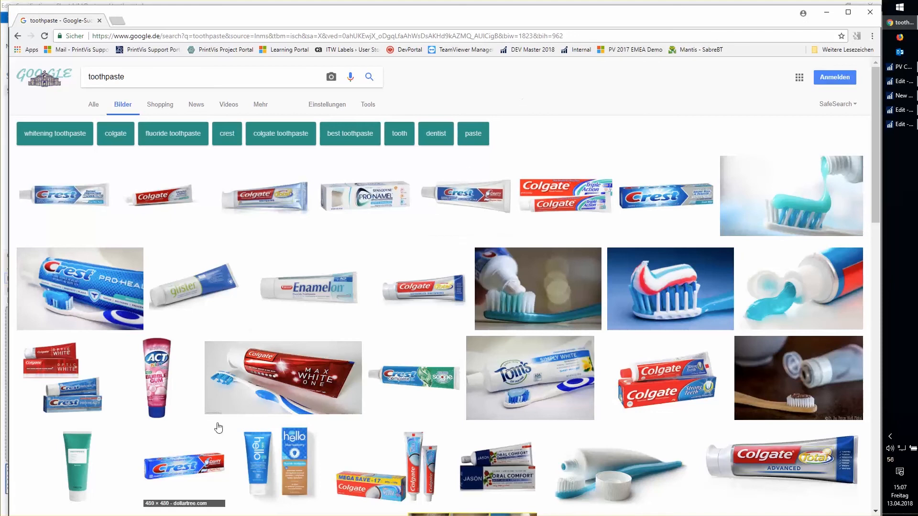
Copy the Colgate Max White One toothpaste picture and paste it from the clipboard into the sheet's imposition in PrintVis
left_click(260, 374)
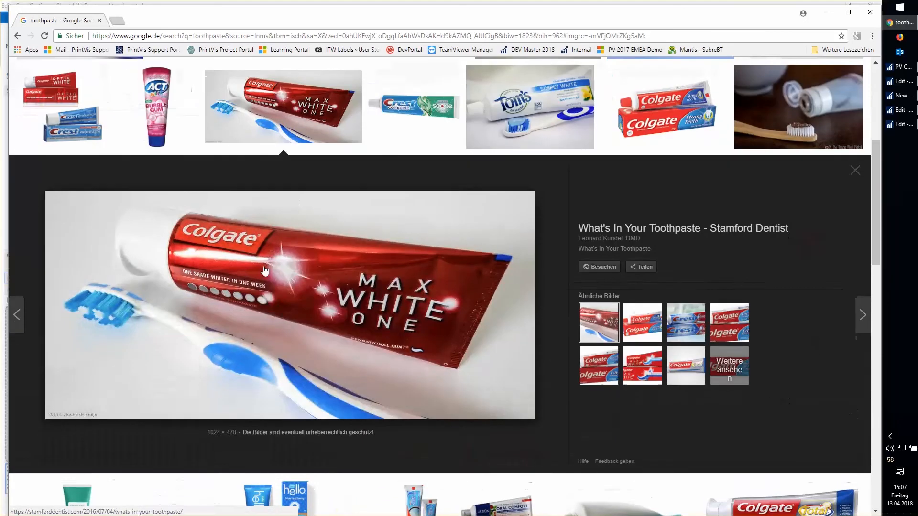
right_click(265, 270)
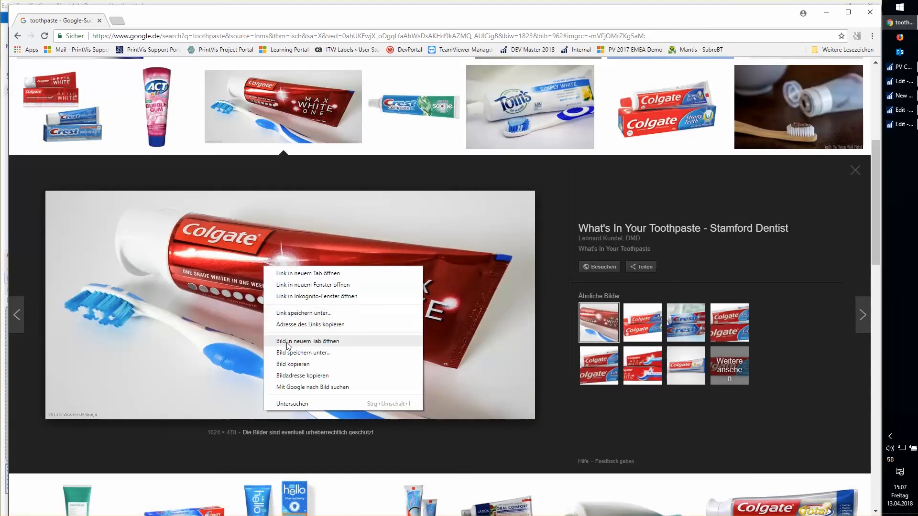
left_click(288, 363)
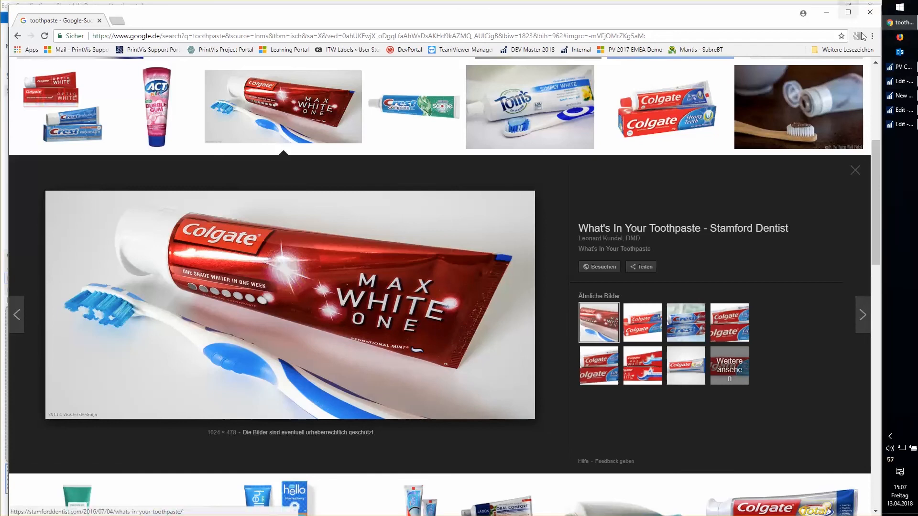
left_click(827, 16)
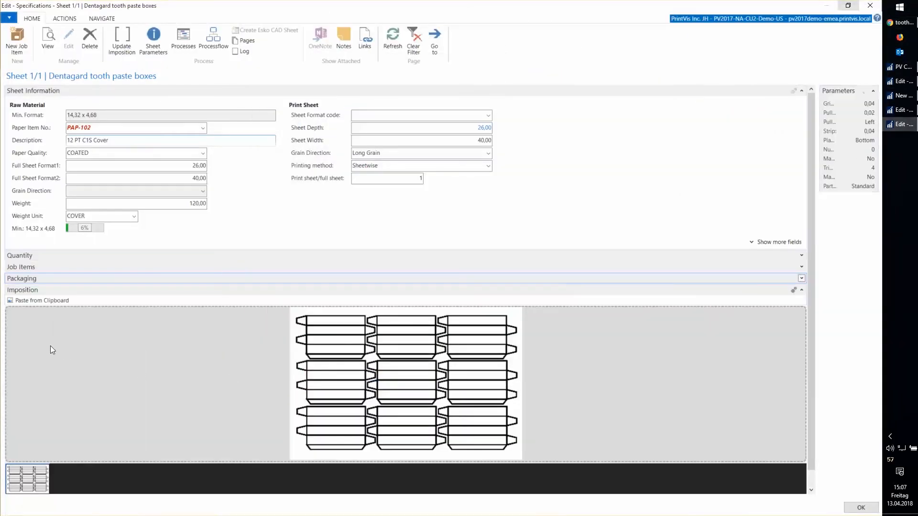
left_click(41, 302)
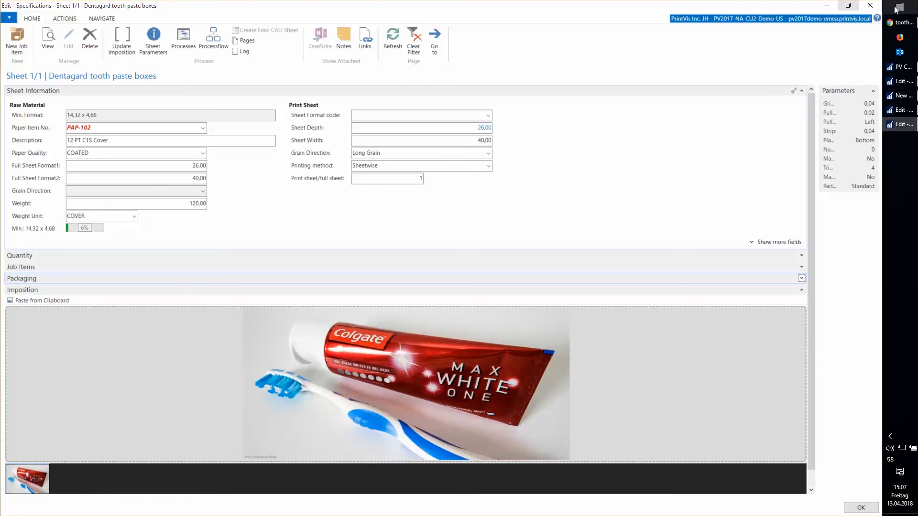
Close the sheet specifications, the estimate and the job window to return to the case card
key("Escape")
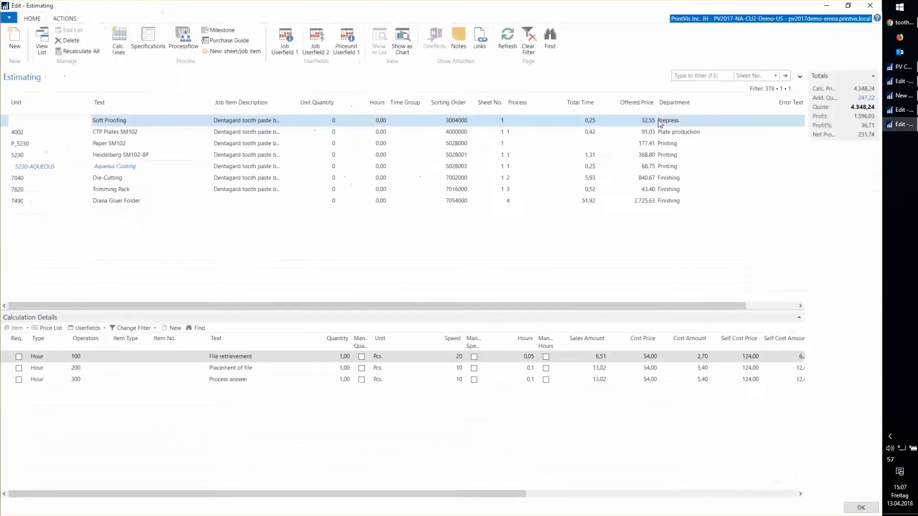
key("Escape")
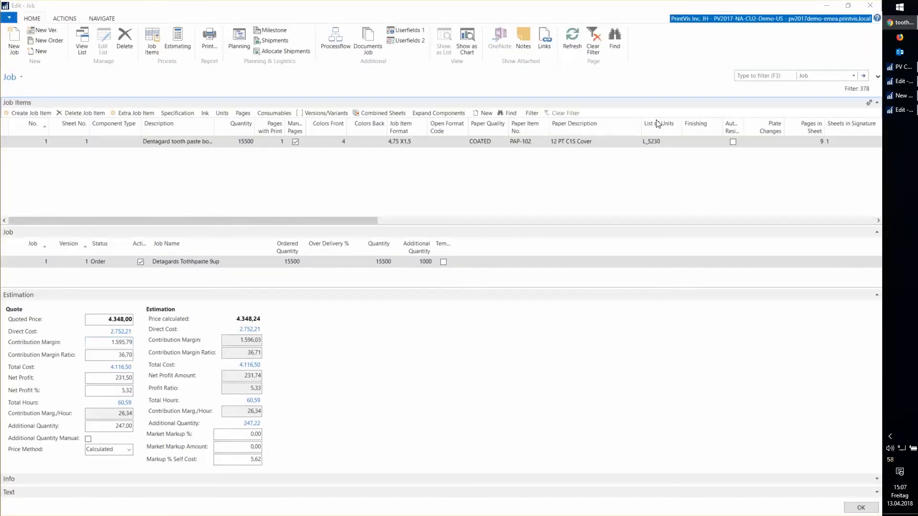
left_click(870, 6)
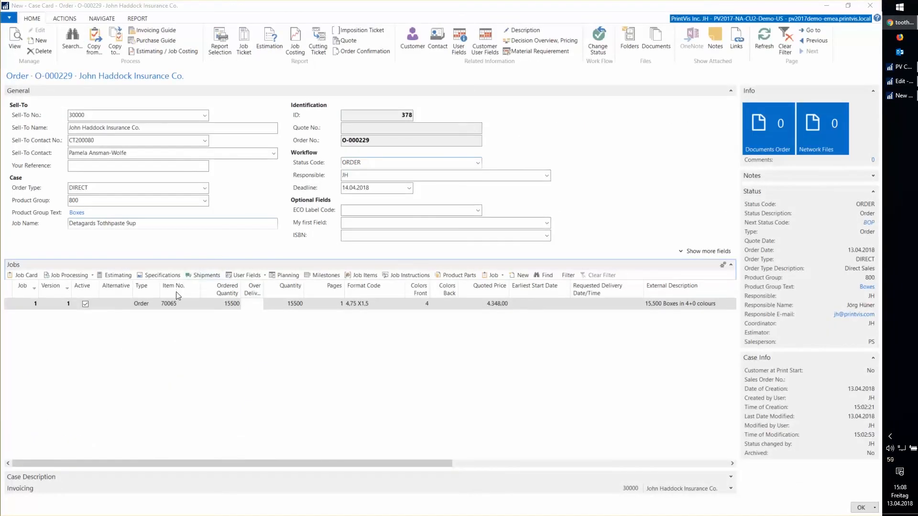
left_click(174, 304)
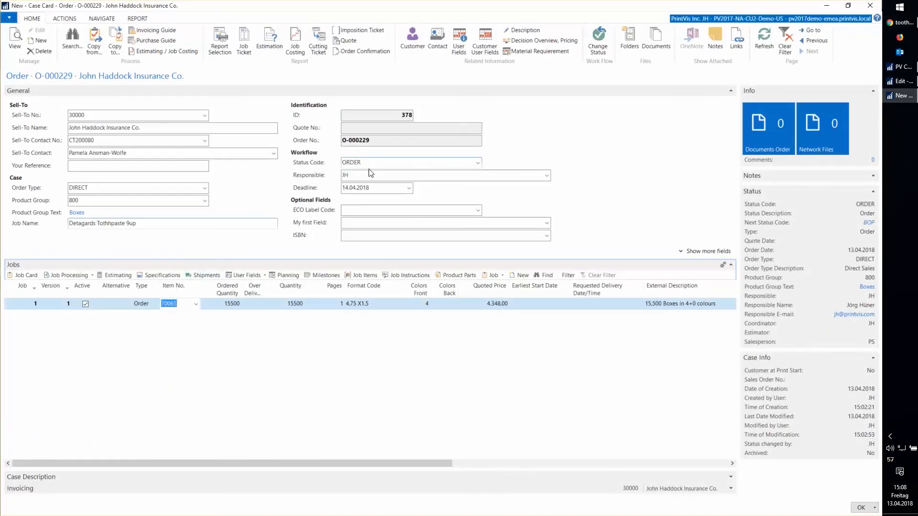
left_click(597, 45)
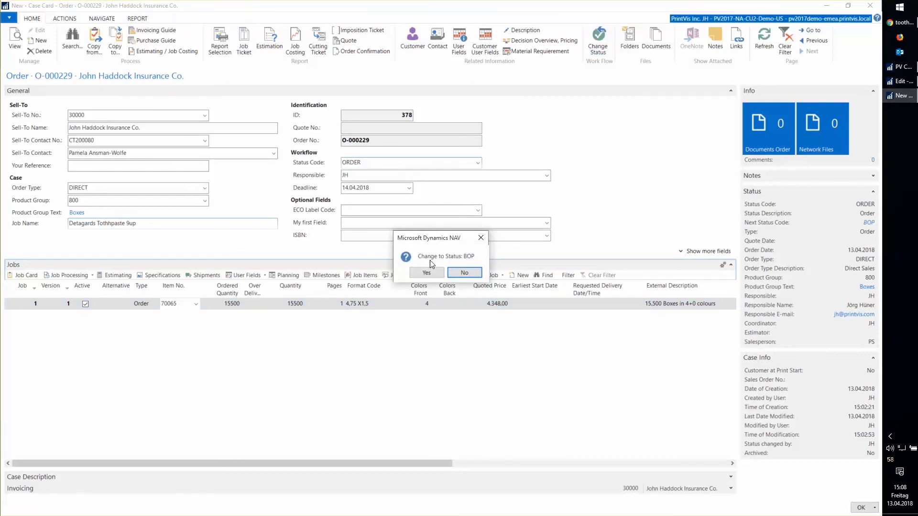
left_click(464, 272)
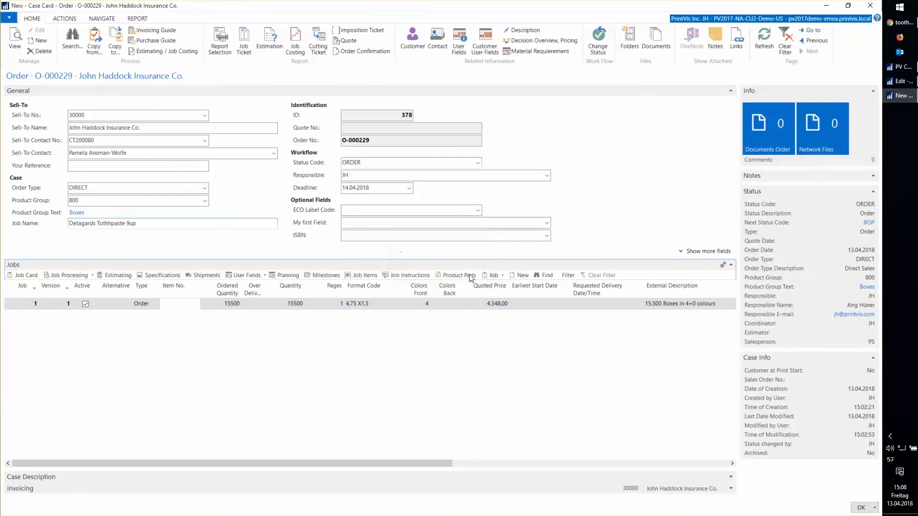
Close the case card and the case list to return to the Role Center
left_click(870, 6)
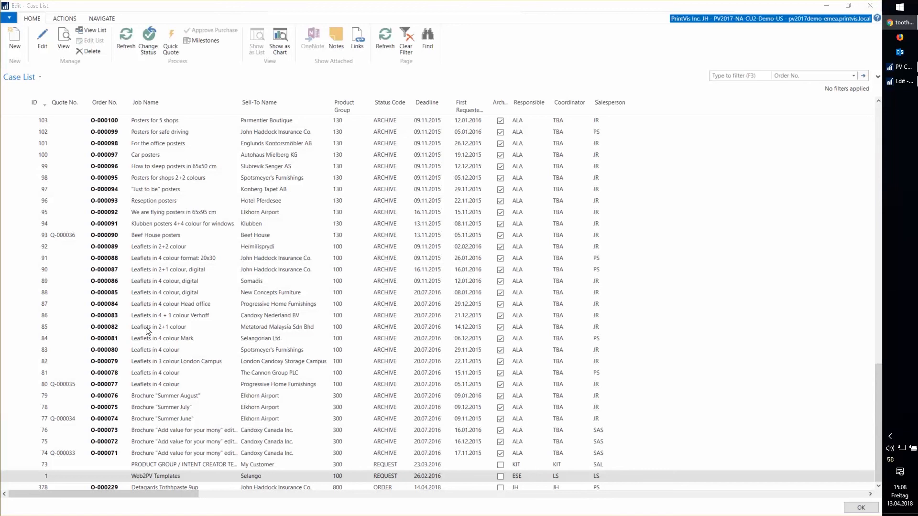
left_click(502, 55)
key("Escape")
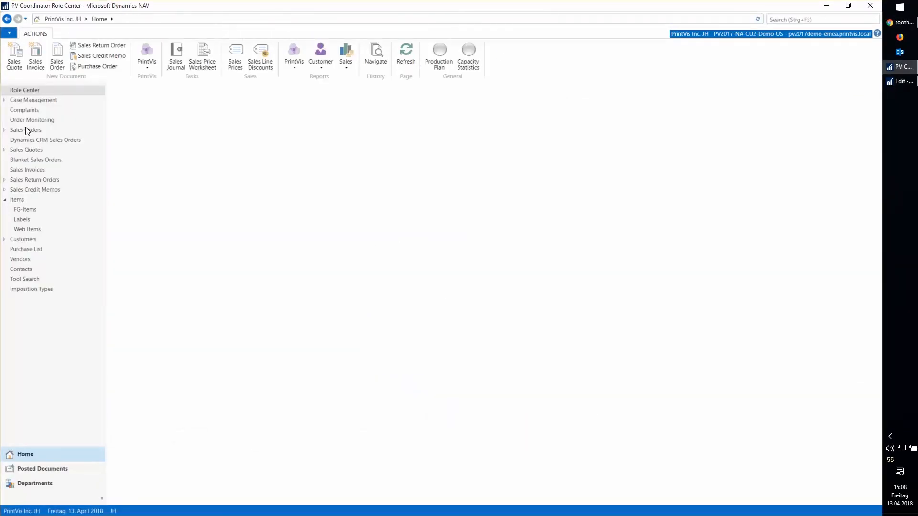
Create a new sales order for the customer John Haddock Insurance Co
left_click(26, 131)
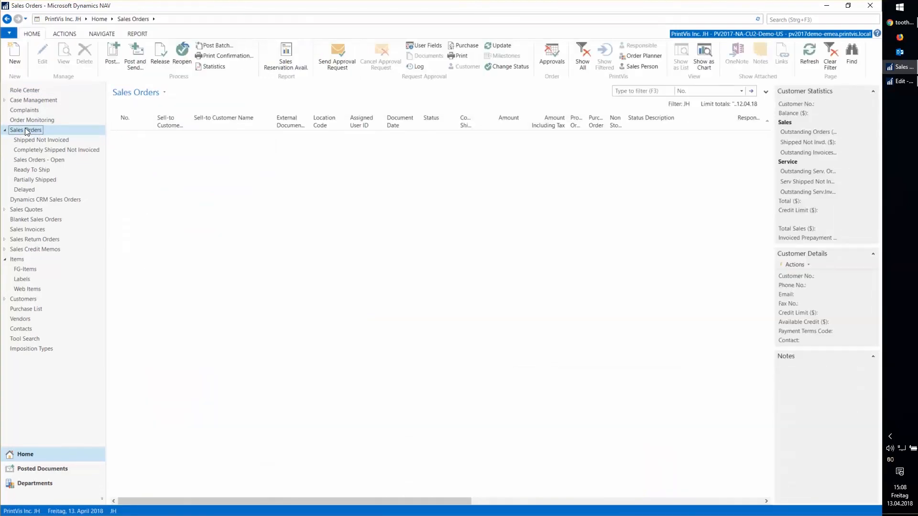
left_click(14, 56)
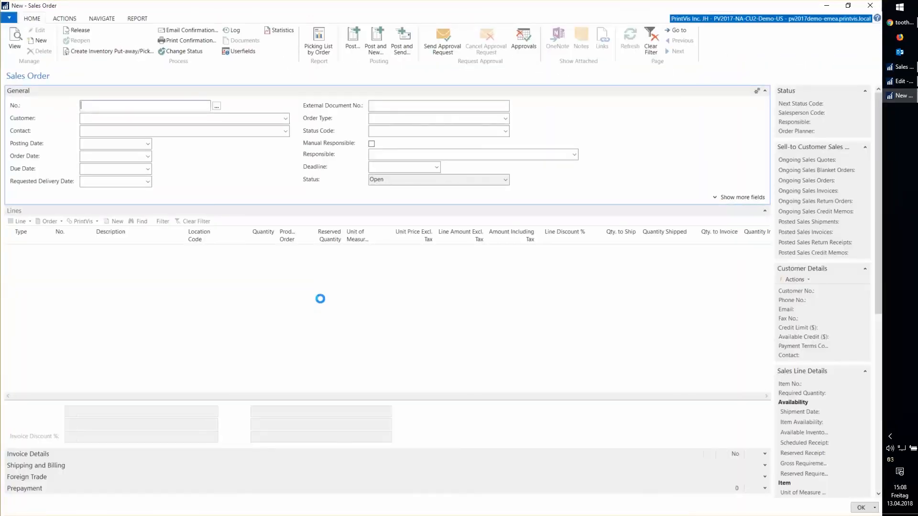
key("Tab")
type("jo")
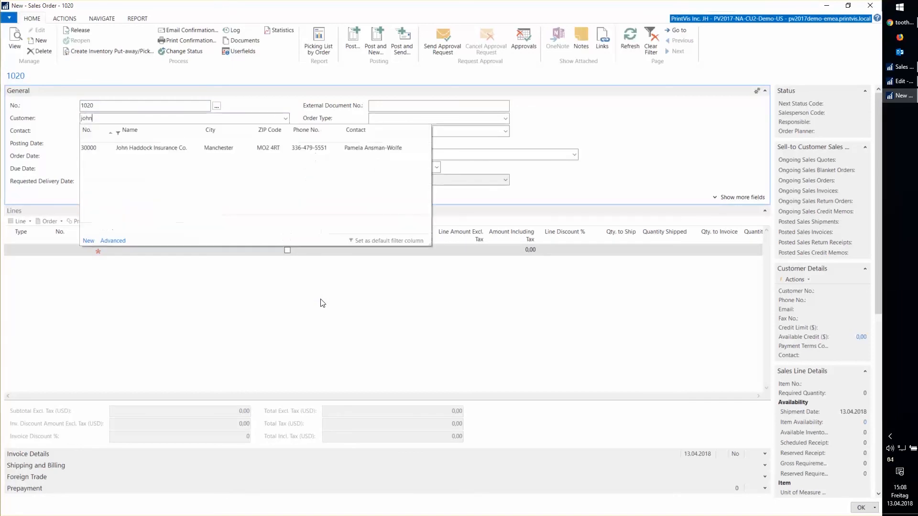
key("Tab")
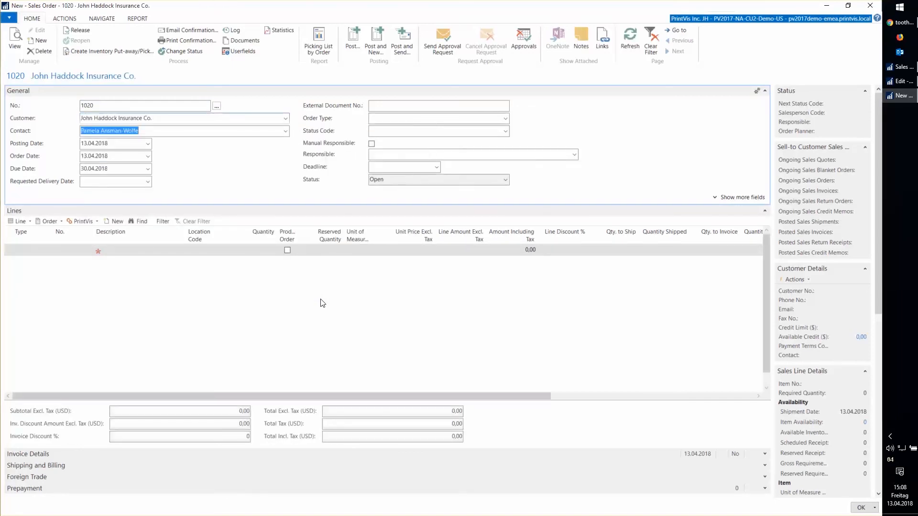
Set the sales order's requested delivery date to 30.04.2018 and dismiss the overdue balance notification
key("Tab")
key("Tab")
key("Tab")
key("Tab")
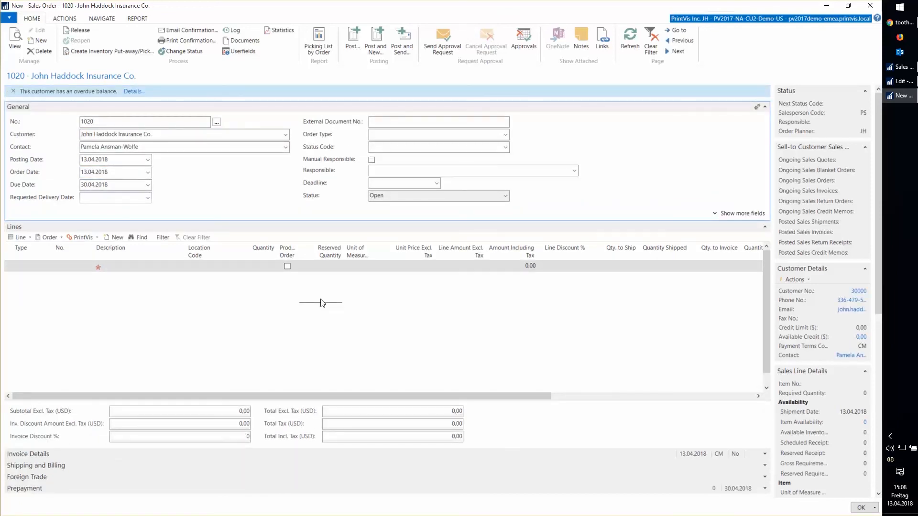
type("30")
key("Tab")
left_click(13, 91)
Set the sales order's status code to ORDER
left_click(419, 130)
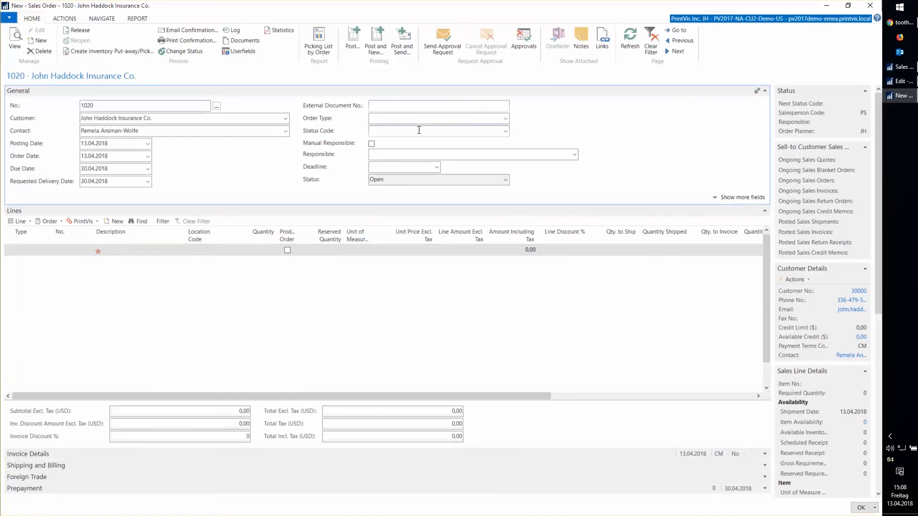
type("order")
key("Tab")
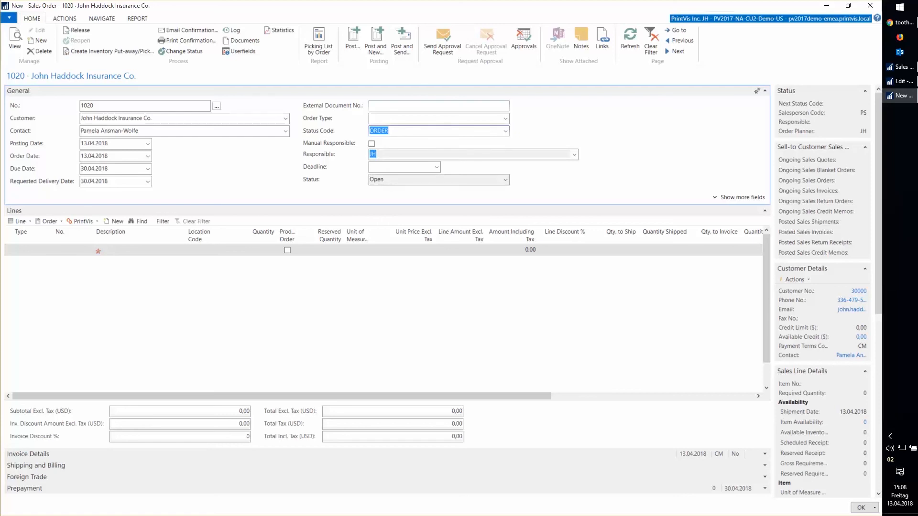
Add a sales line of type Item for item 70065 with a quantity of 18000
left_click(19, 251)
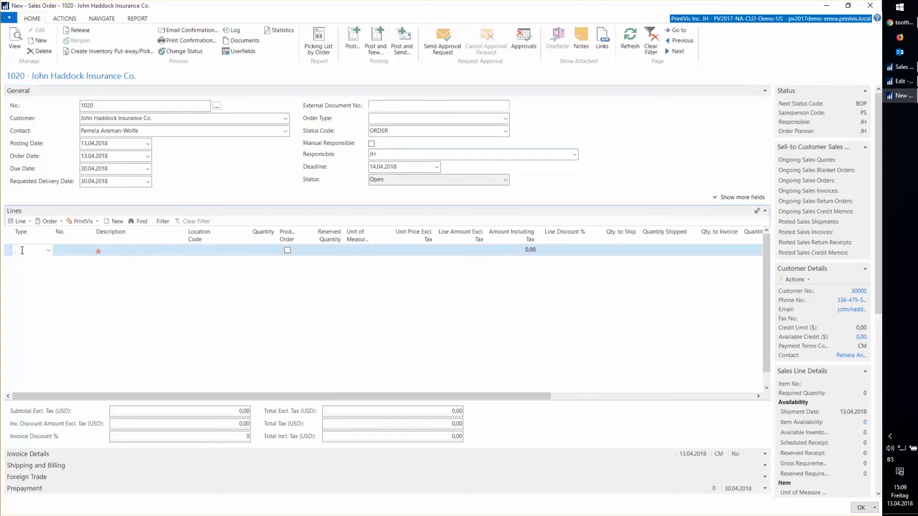
type("i")
key("Tab")
type("70065")
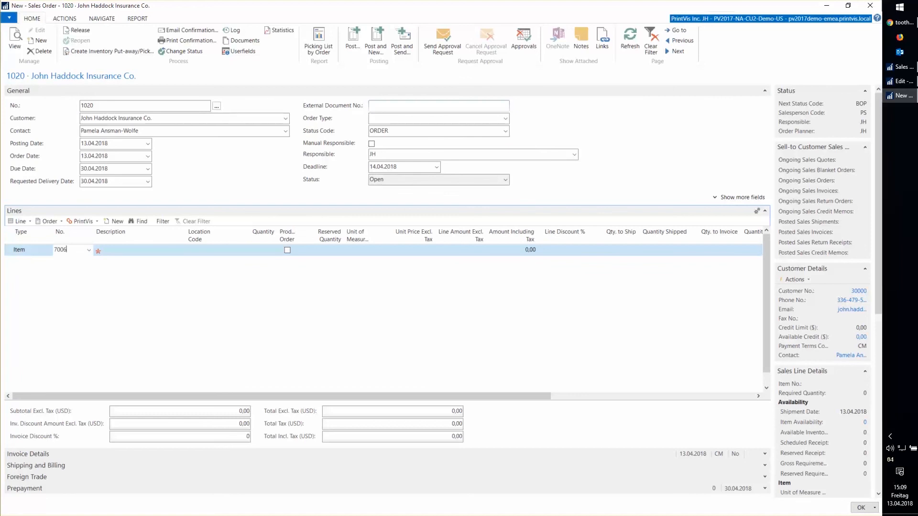
key("Tab")
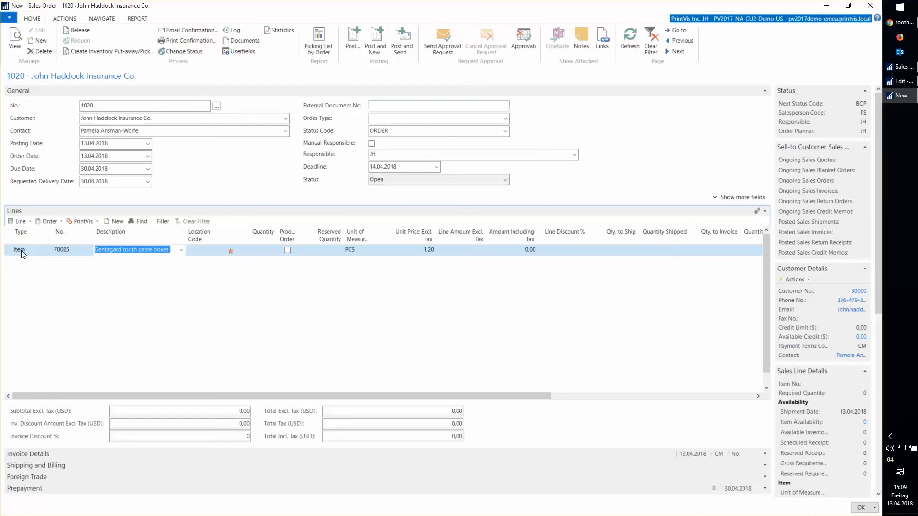
key("Tab")
key("Tab")
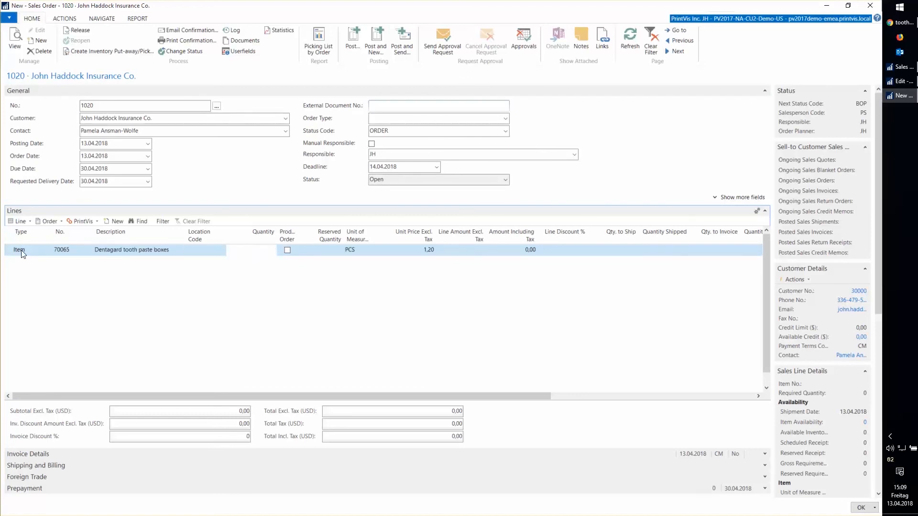
type("18000")
key("Tab")
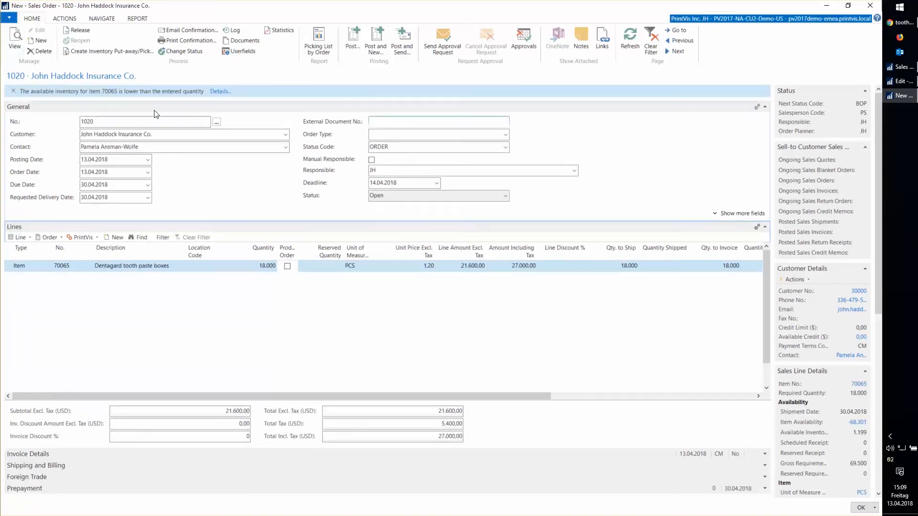
Open the availability details for item 70065 and examine its available inventory
left_click(219, 92)
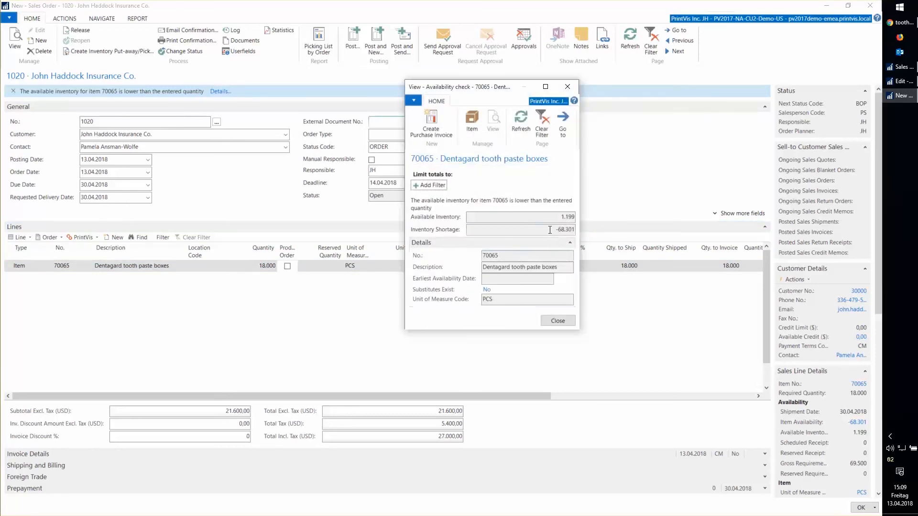
left_click_drag(559, 217, 572, 216)
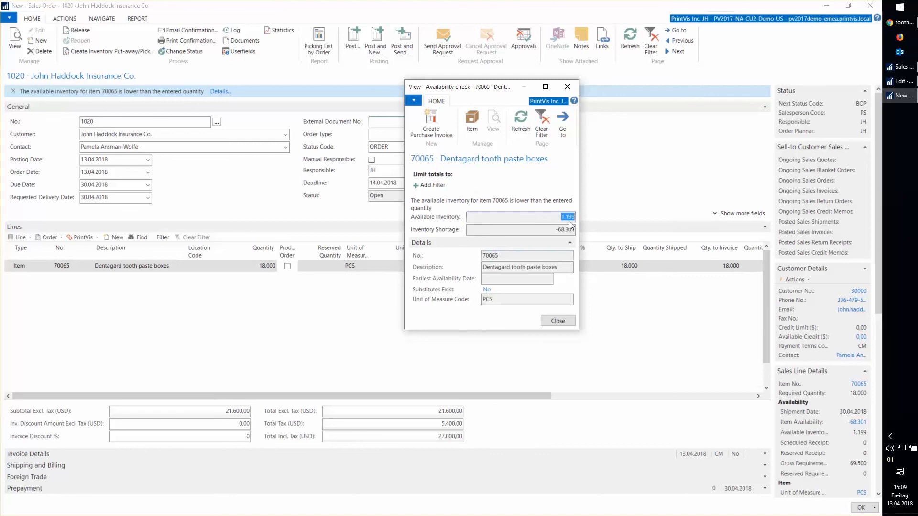
Check the inventory shortage for item 70065, close the availability details and mark its sales line as a production order
left_click_drag(555, 229, 576, 229)
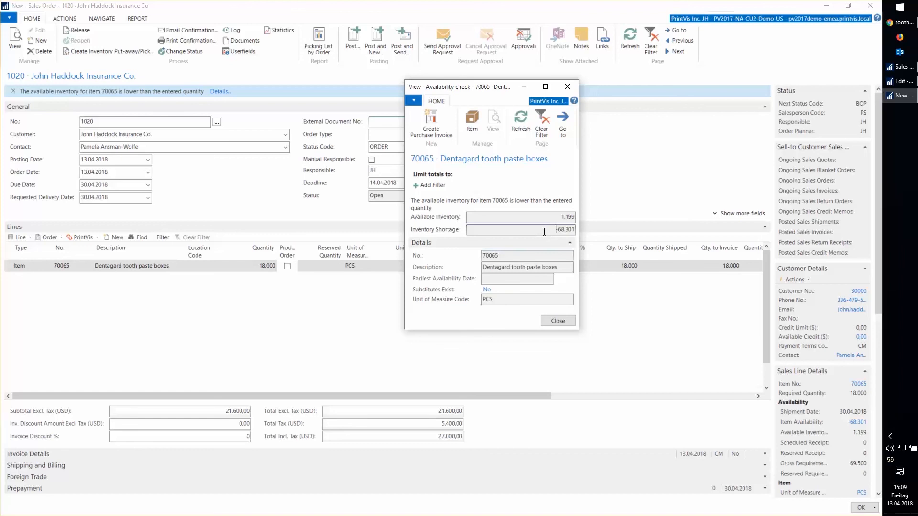
left_click(547, 323)
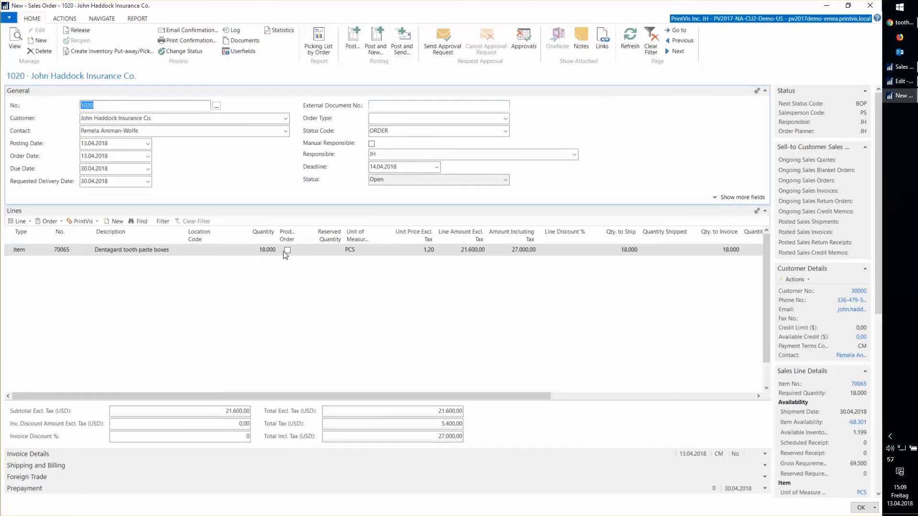
left_click(284, 253)
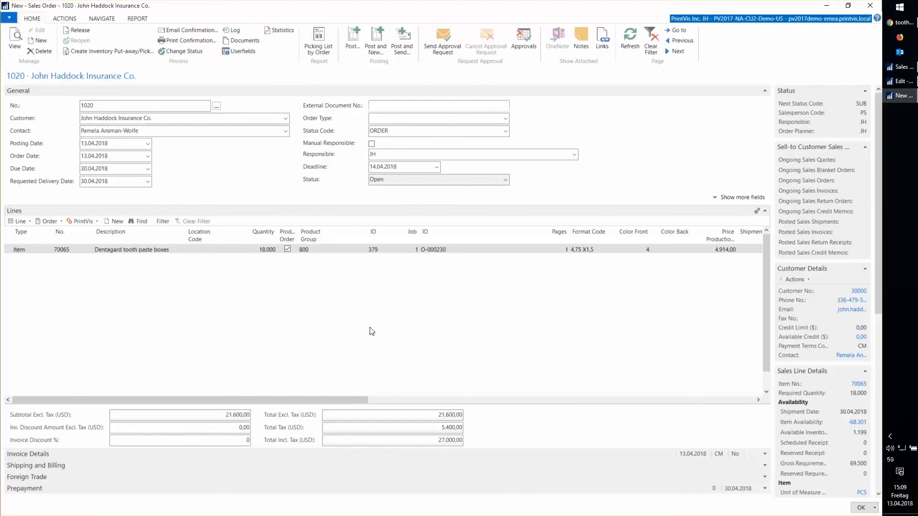
Open the production order's case card from the sales line and review the job's sheet specifications
left_click(87, 222)
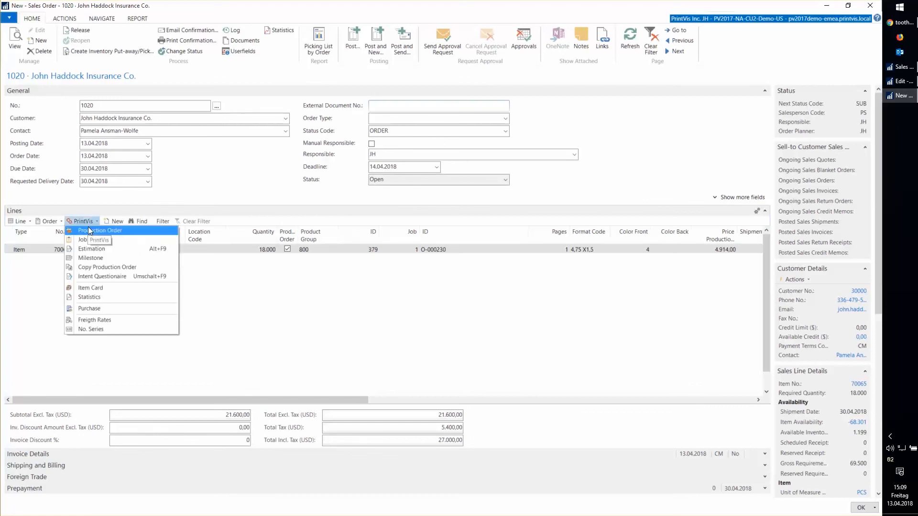
left_click(88, 229)
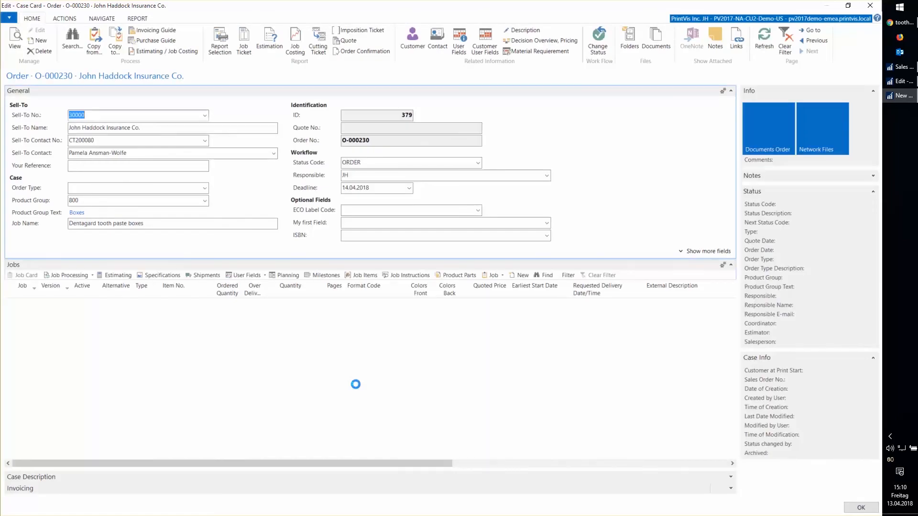
left_click_drag(382, 141, 341, 141)
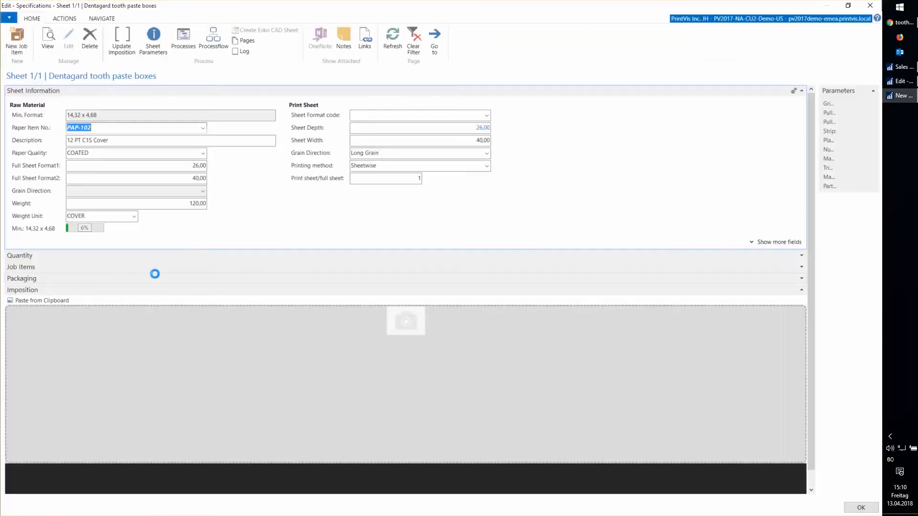
key("Escape")
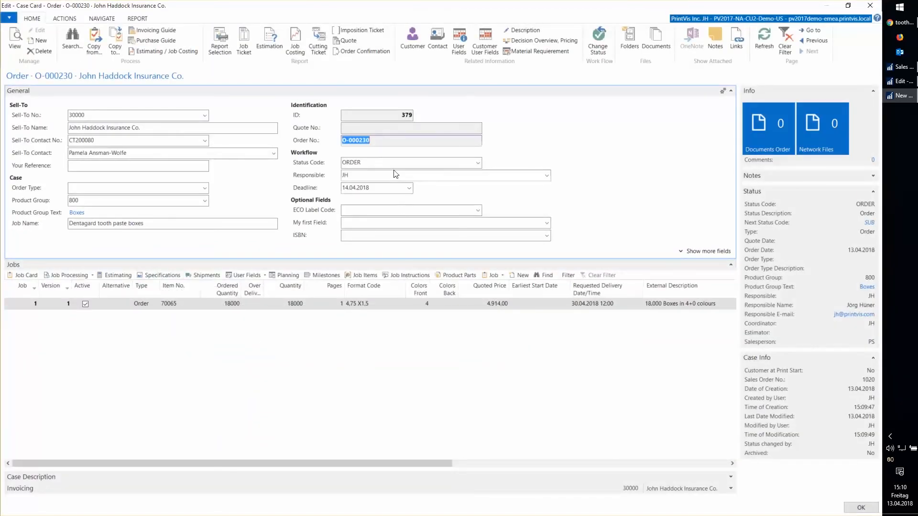
Copy the production order number from the case card and return to the sales order
left_click_drag(392, 140, 332, 140)
key("ctrl+c")
key("Escape")
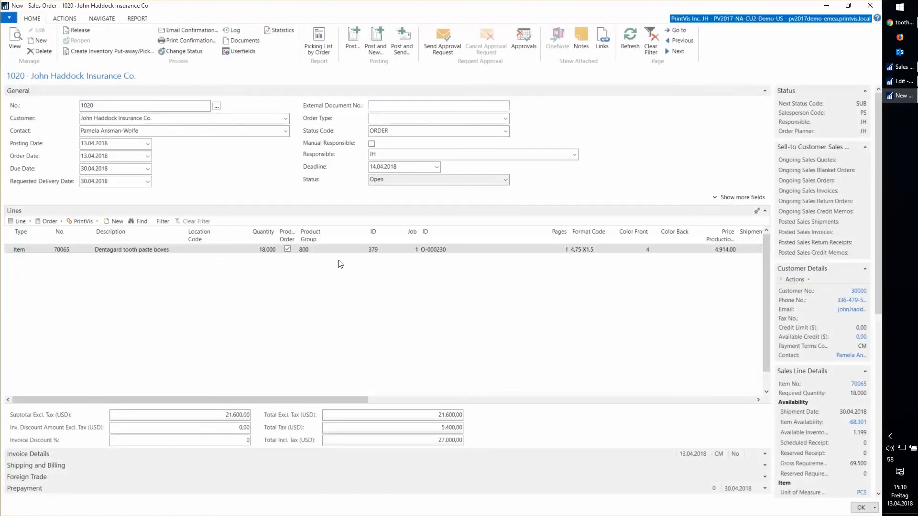
Switch to the main sales orders window, search for "relea" and open Release finished goods
left_click(898, 67)
left_click(821, 19)
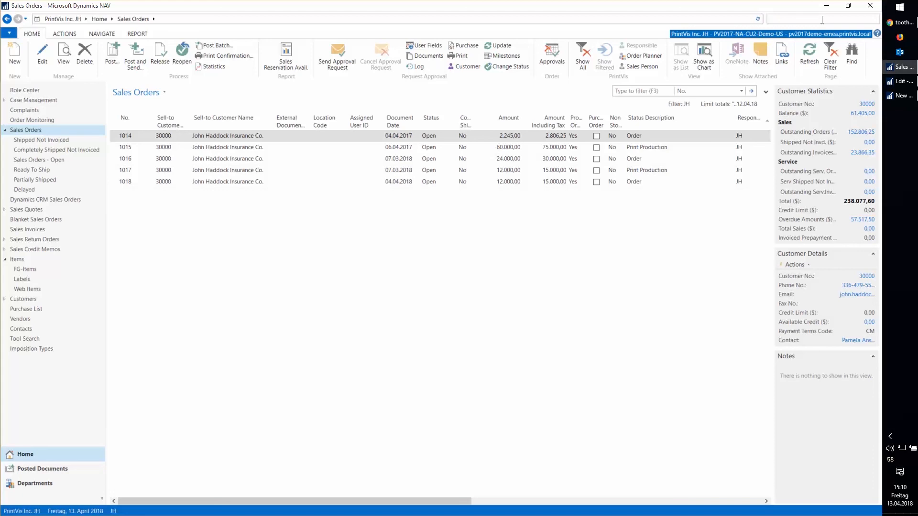
type("rel")
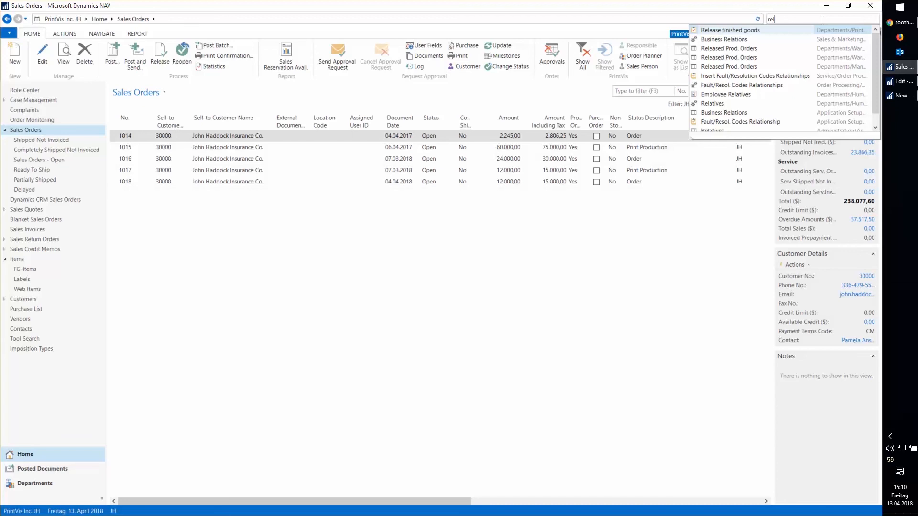
type("ea")
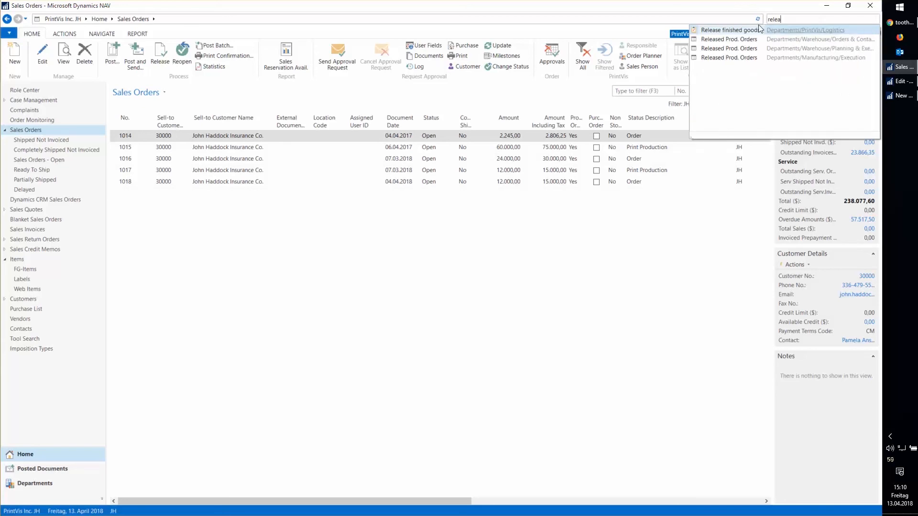
left_click(707, 33)
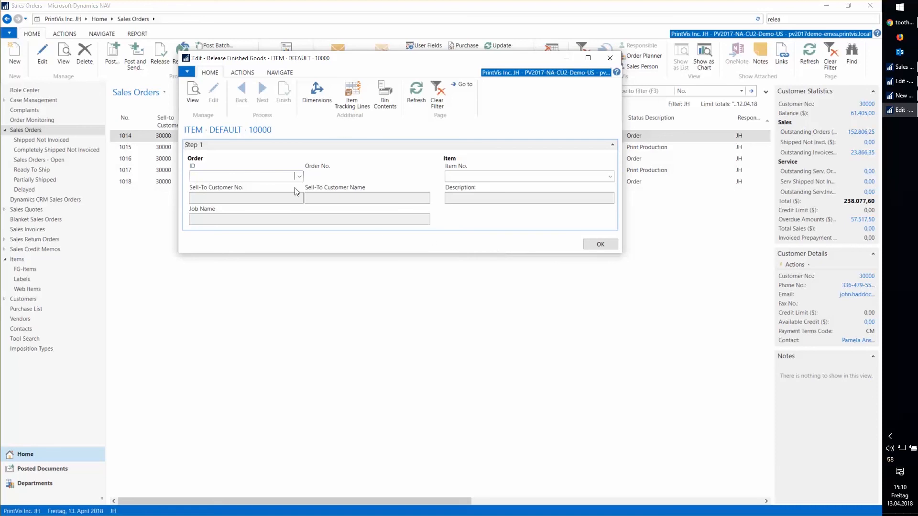
Look up the copied production order number in the release's order ID and select the matching case
key("ctrl+v")
left_click(299, 177)
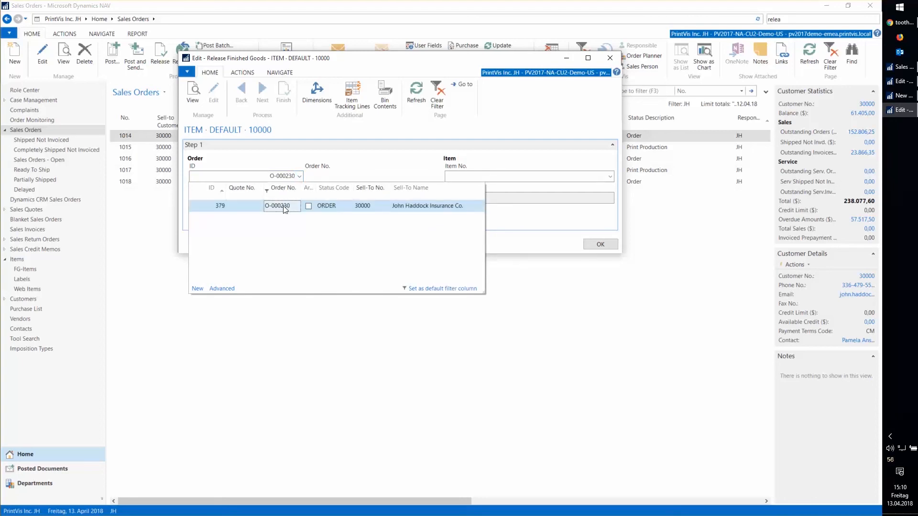
left_click(282, 205)
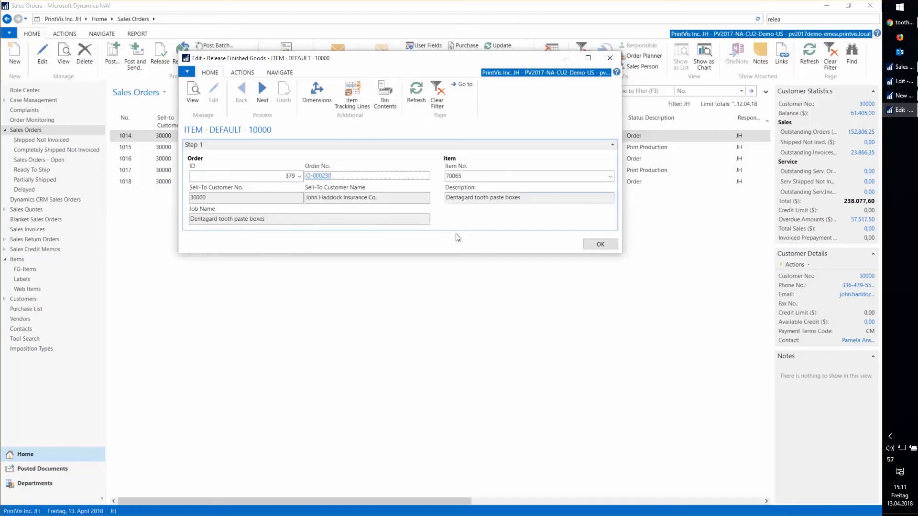
Finish releasing the Dentagard tooth paste boxes with a quantity of 18.000, leaving the location code blank
left_click(263, 92)
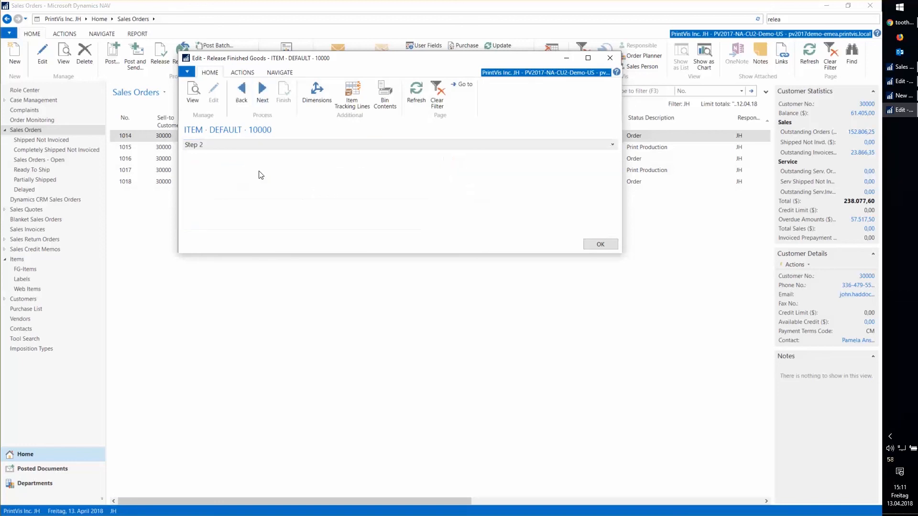
left_click(269, 145)
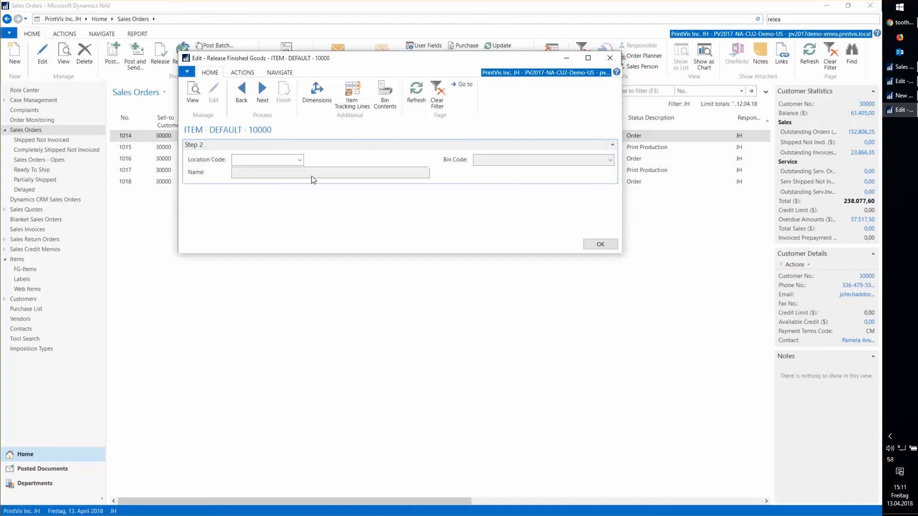
left_click(262, 92)
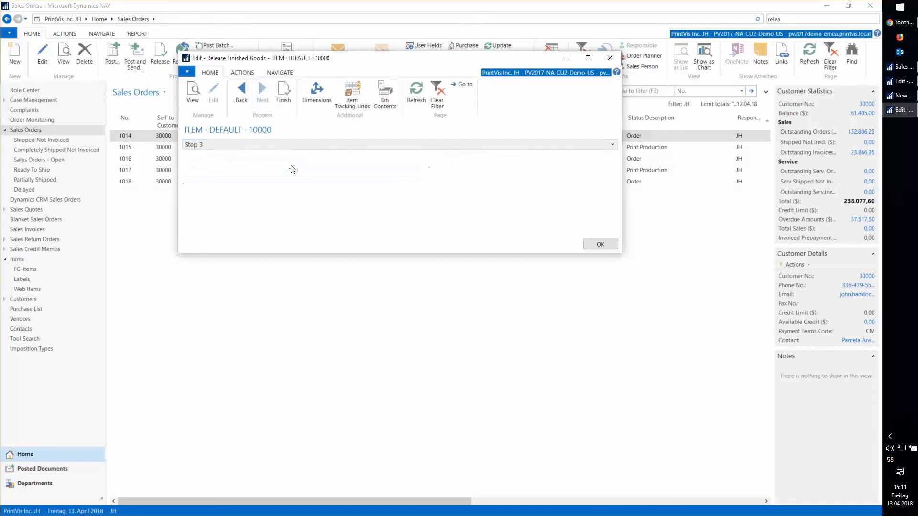
left_click(278, 144)
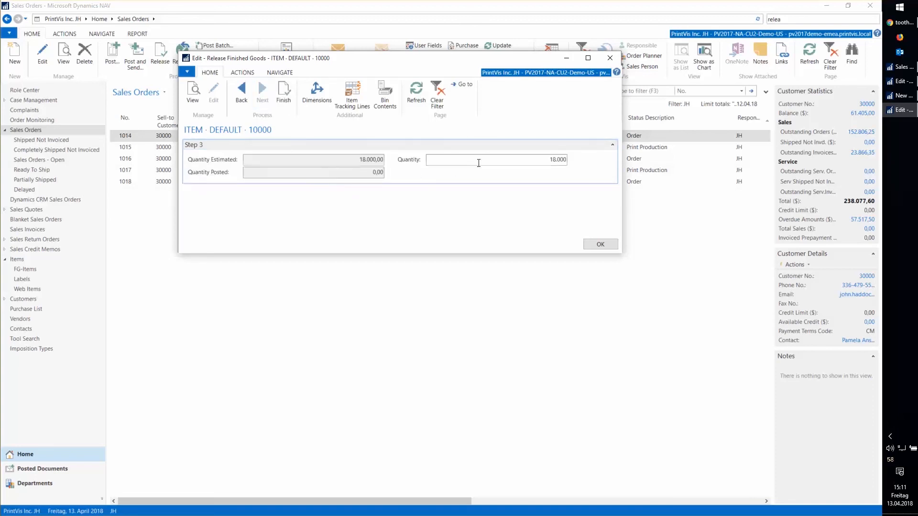
double_click(554, 160)
left_click(377, 172)
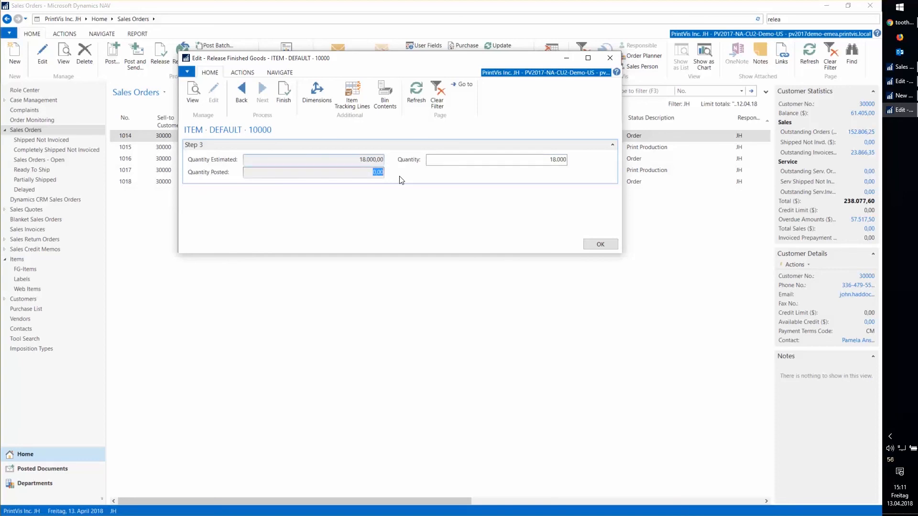
left_click(285, 96)
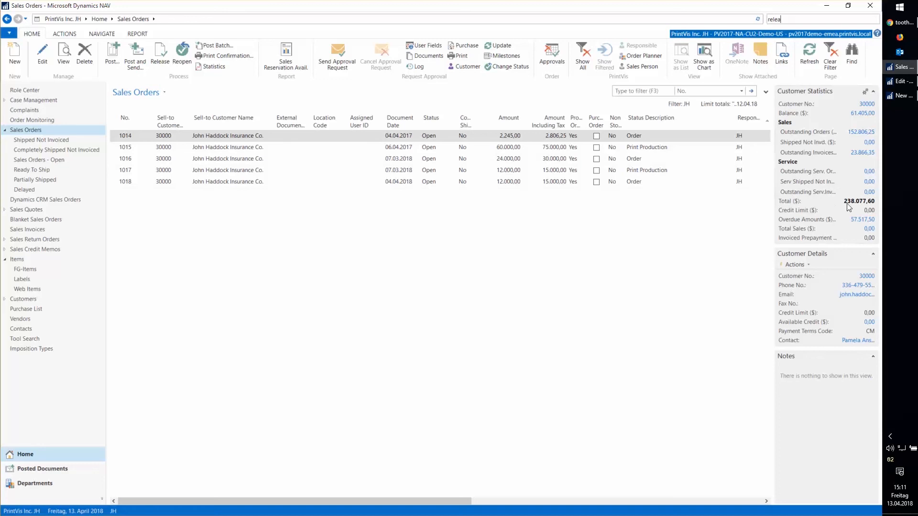
Return to the open sales order and examine the item line's quantity to ship
left_click(902, 96)
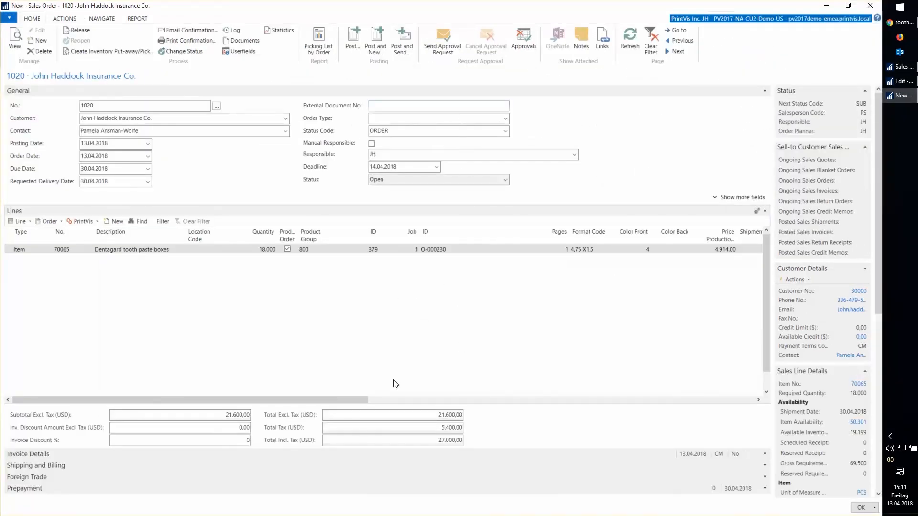
left_click_drag(350, 399, 647, 408)
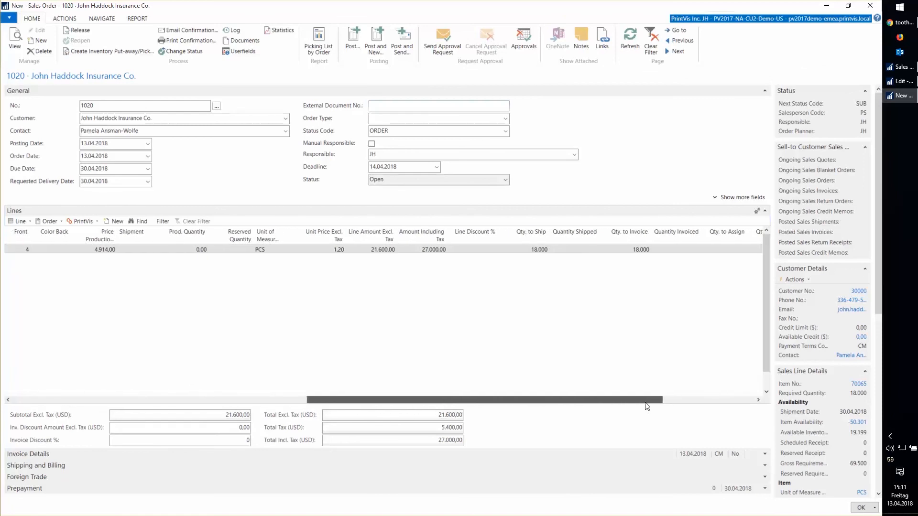
left_click(515, 249)
double_click(515, 249)
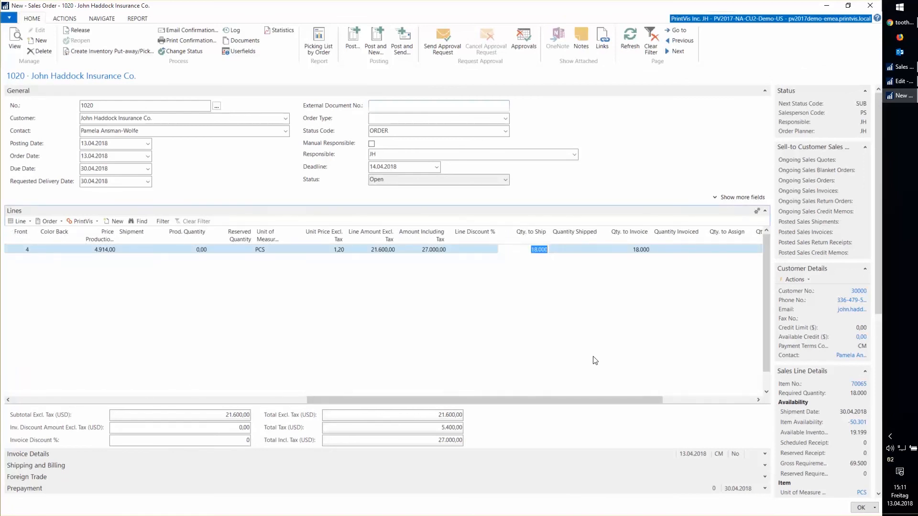